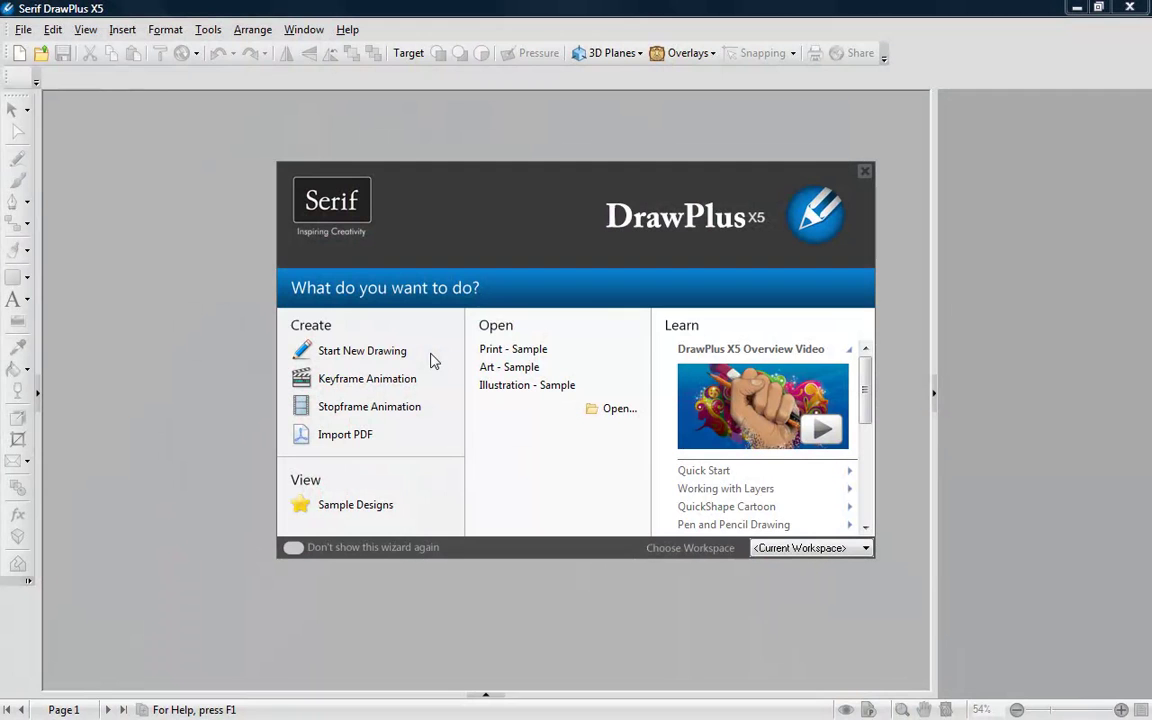
# Step: Start a new drawing and draw a closed green leaf outline above the orange circles
pyautogui.click(401, 358)
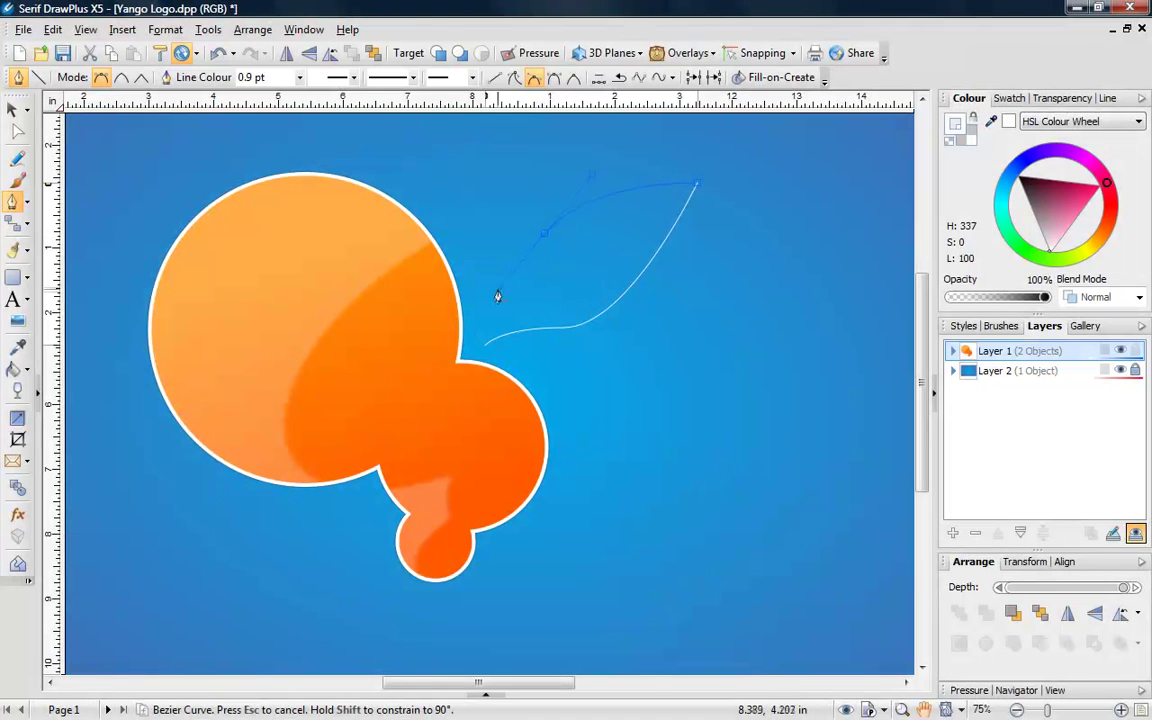
pyautogui.moveTo(503, 309); pyautogui.dragTo(503, 309)
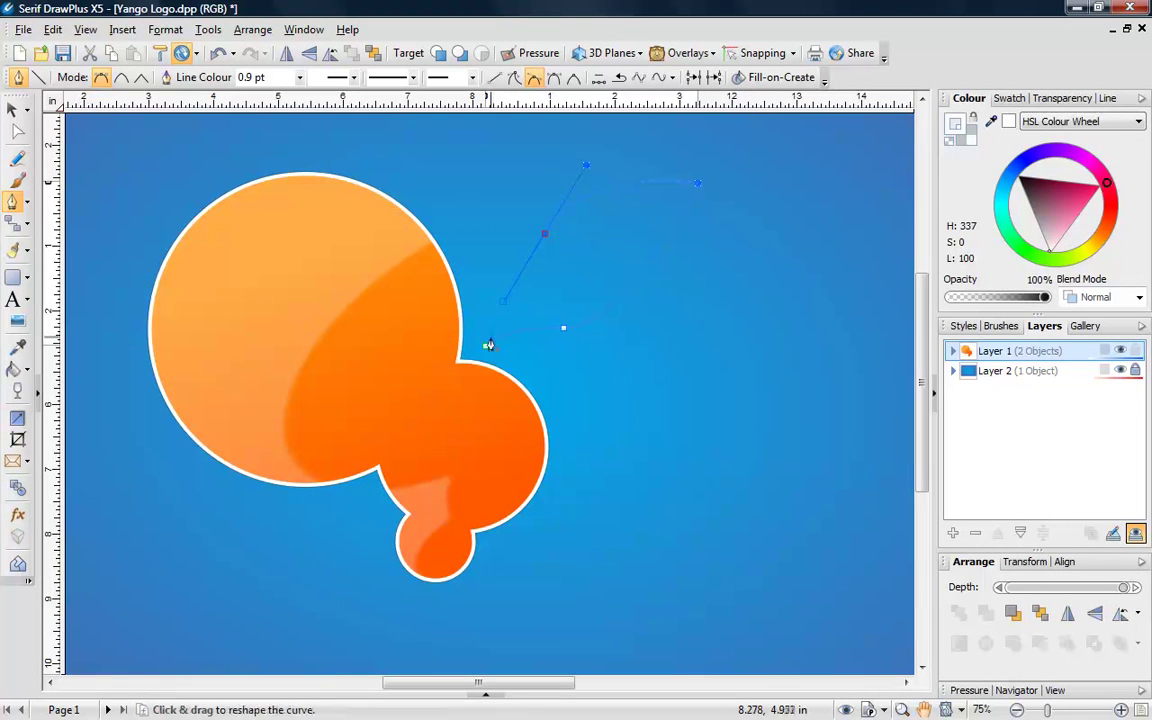
pyautogui.click(494, 330)
pyautogui.press('Escape')
# Step: Shrink the leaf, tilt it and nudge it left and down into place
pyautogui.click(478, 333)
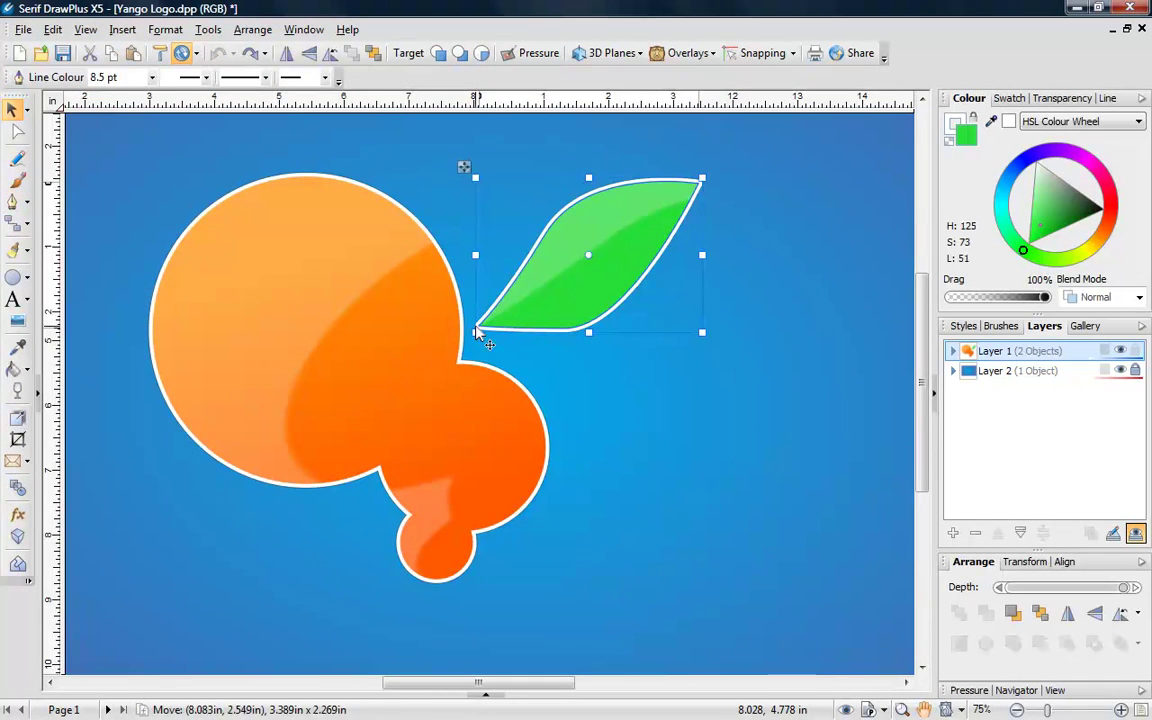
pyautogui.moveTo(700, 335); pyautogui.dragTo(660, 268)
pyautogui.moveTo(570, 266); pyautogui.dragTo(557, 289)
pyautogui.click(687, 285)
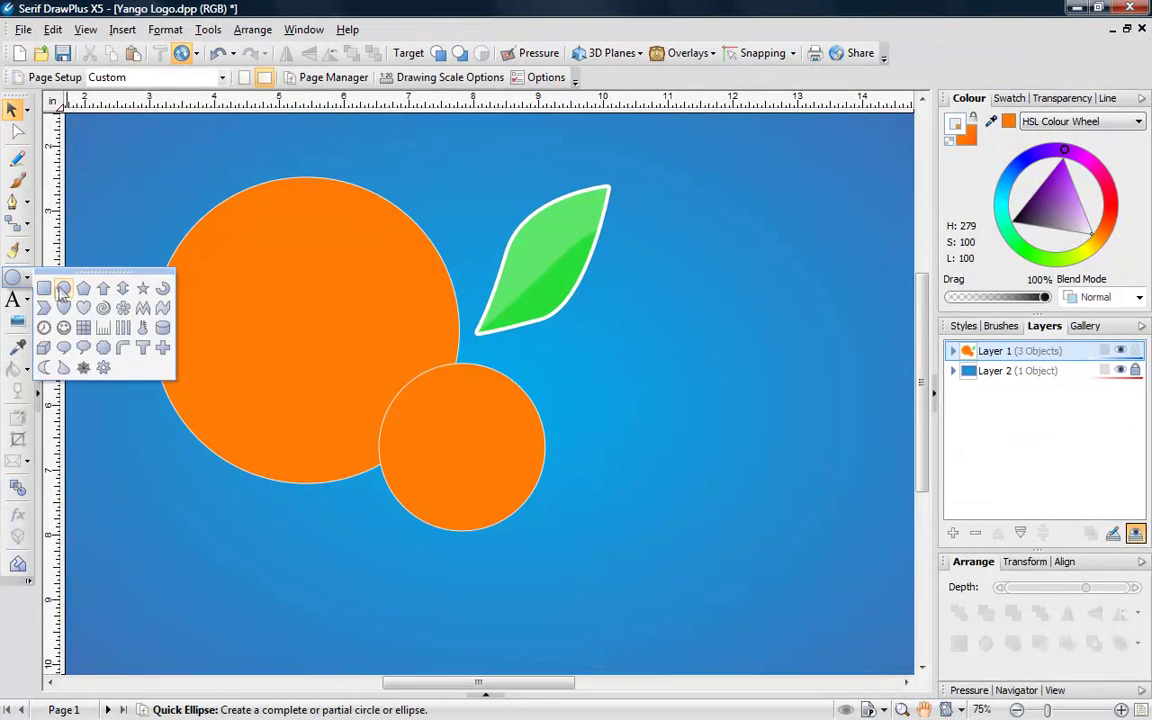
# Step: Add a small circle below the middle one and merge all three circles into one shape
pyautogui.click(62, 289)
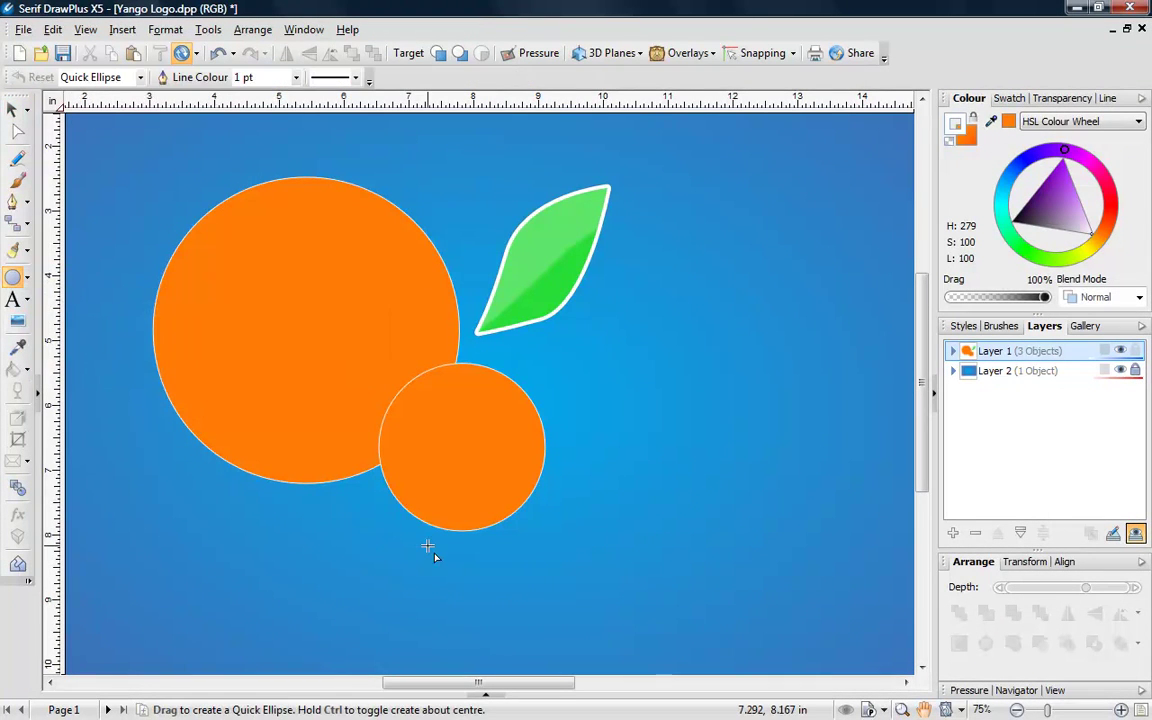
pyautogui.moveTo(427, 546); pyautogui.dragTo(514, 586)
pyautogui.press('Escape')
pyautogui.click(514, 589)
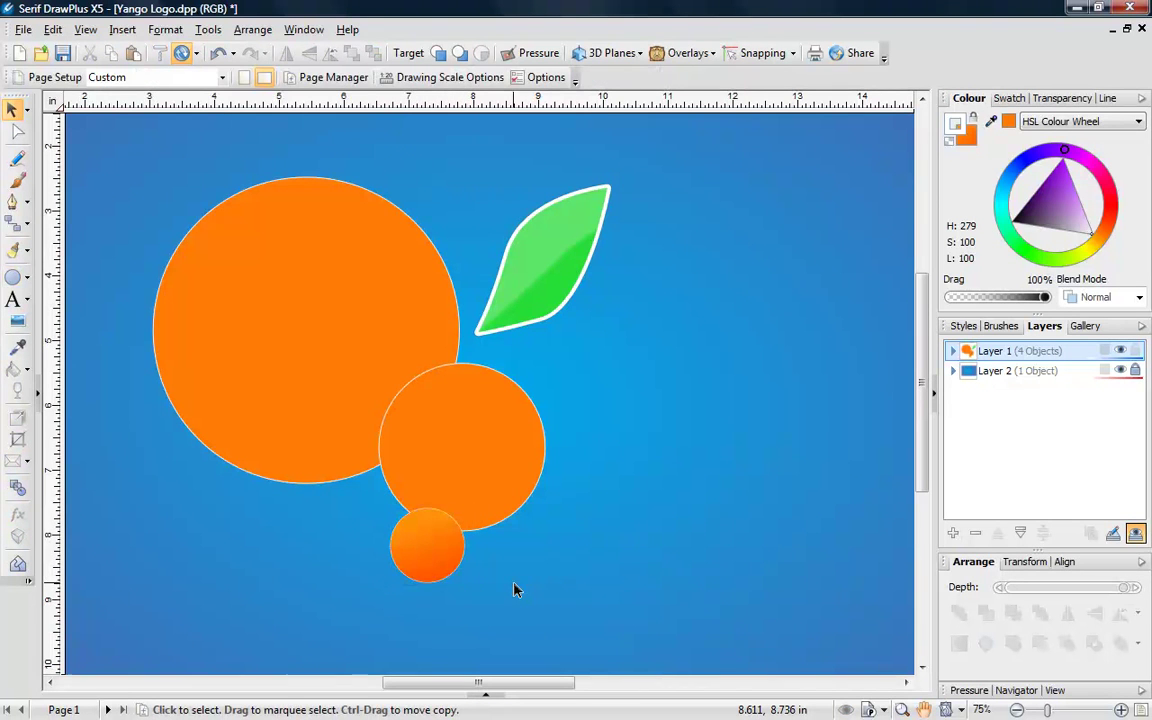
pyautogui.click(18, 563)
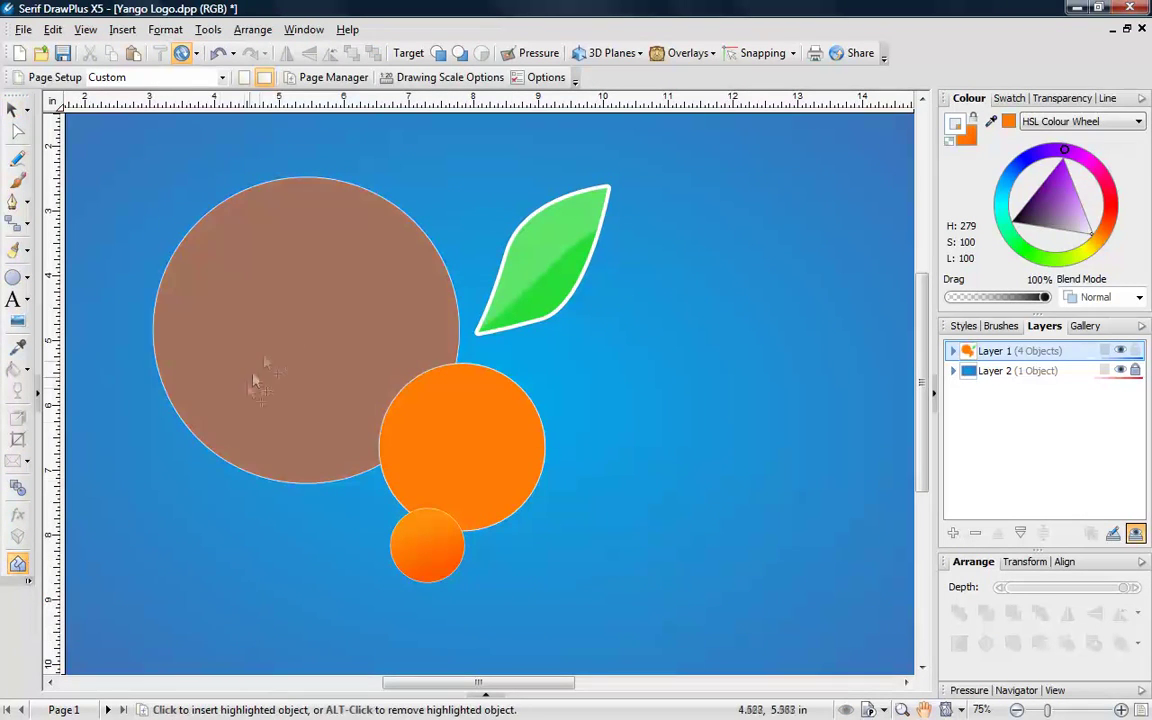
pyautogui.moveTo(283, 316)
pyautogui.mouseDown()
pyautogui.moveTo(448, 421)
pyautogui.moveTo(427, 545)
pyautogui.mouseUp()
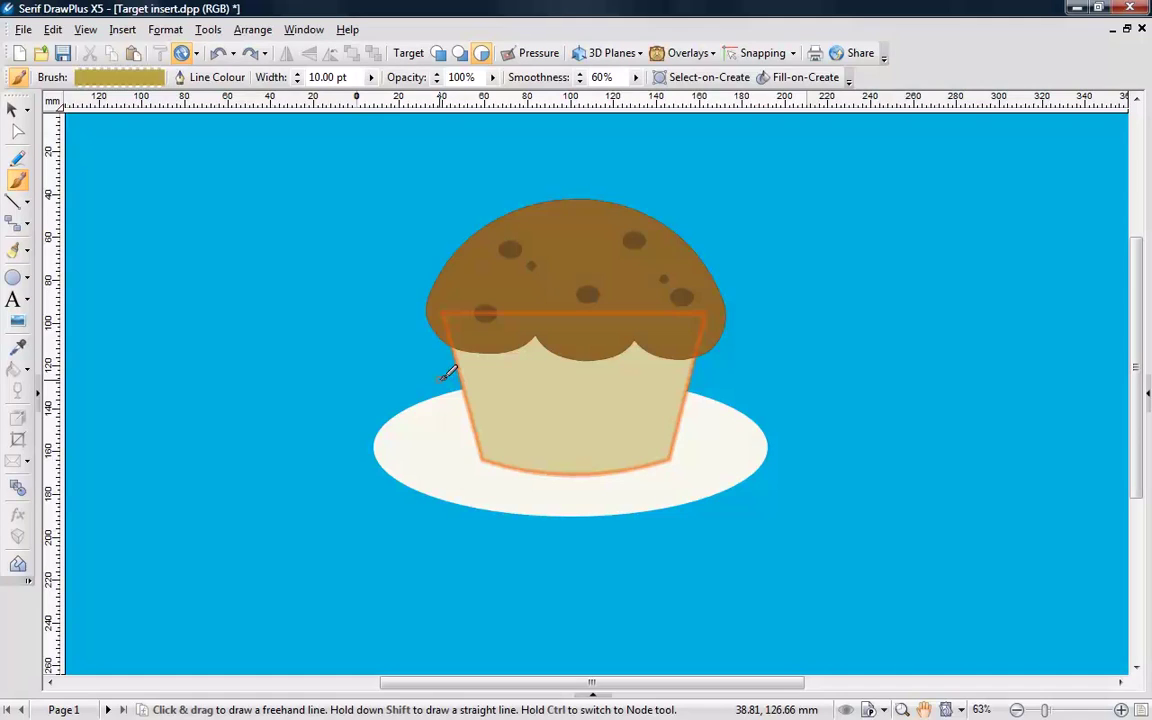
# Step: Paint diagonal stripes across the muffin cup, then turn off Target confinement
pyautogui.moveTo(455, 355); pyautogui.dragTo(590, 470)
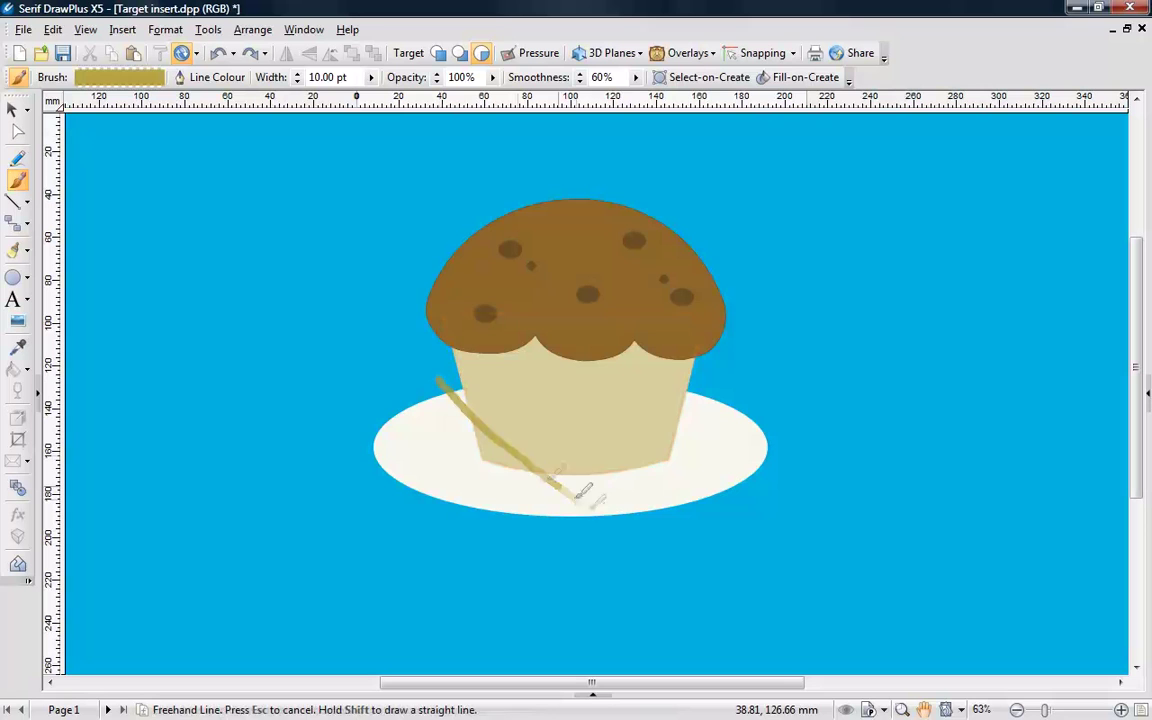
pyautogui.moveTo(470, 418); pyautogui.dragTo(545, 470)
pyautogui.moveTo(517, 327); pyautogui.dragTo(640, 440)
pyautogui.moveTo(560, 335); pyautogui.dragTo(642, 406)
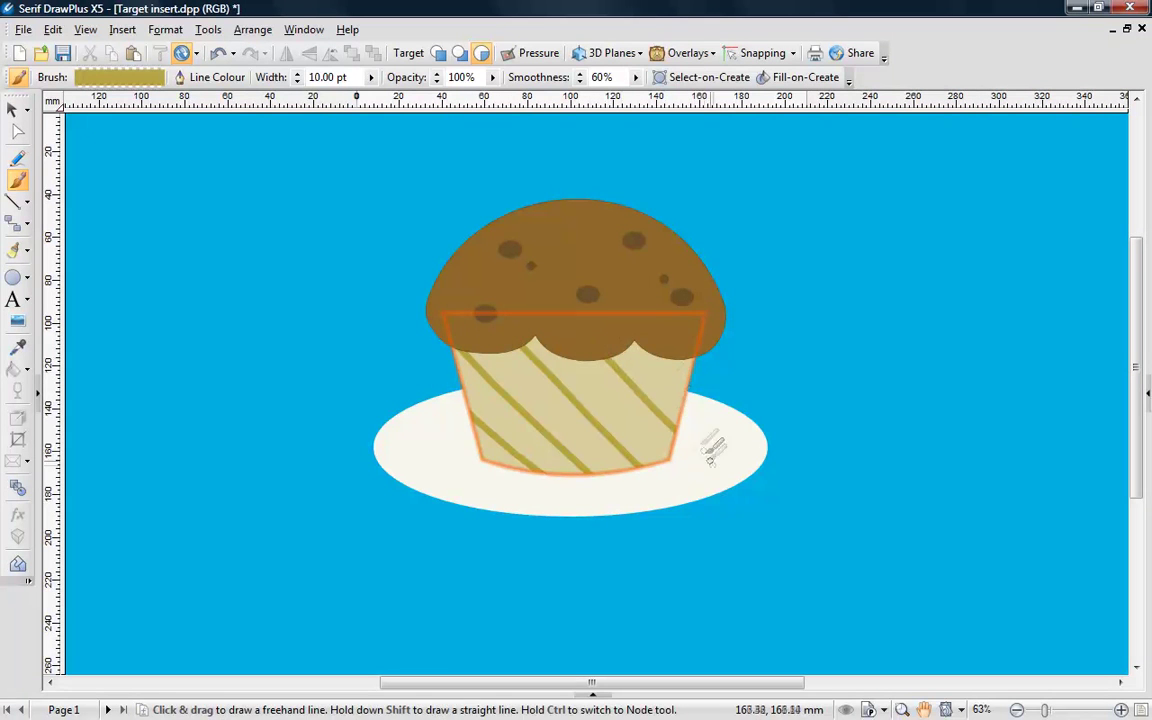
pyautogui.moveTo(605, 331); pyautogui.dragTo(690, 392)
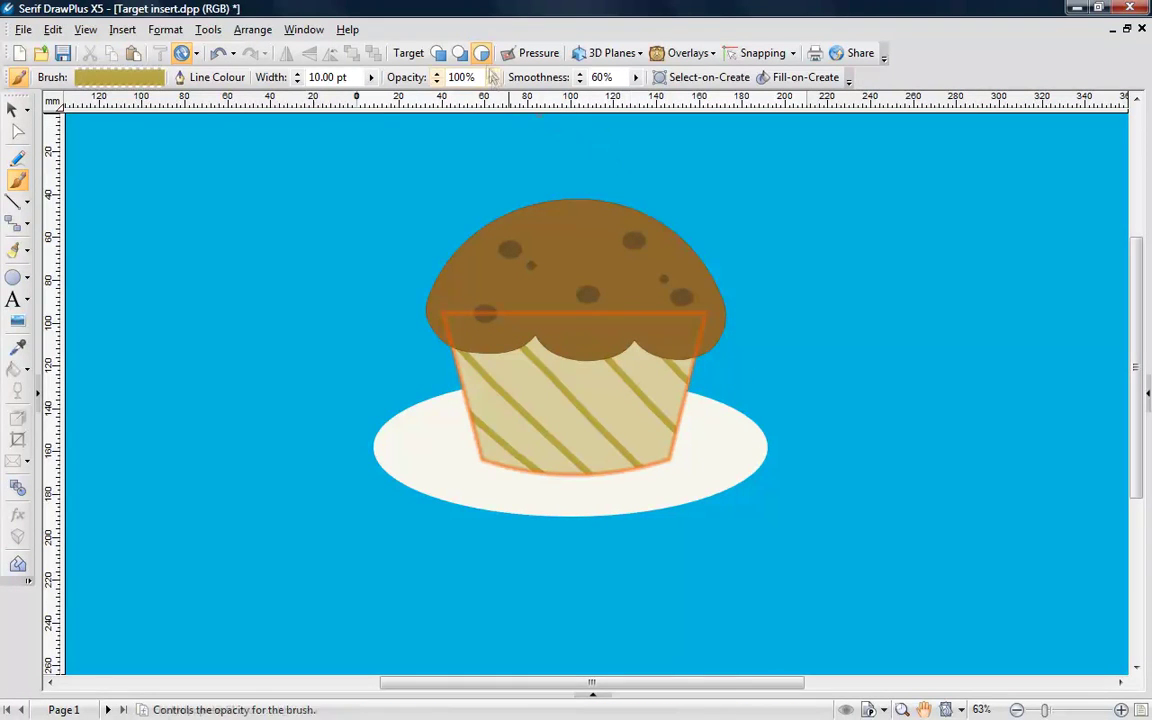
pyautogui.click(483, 57)
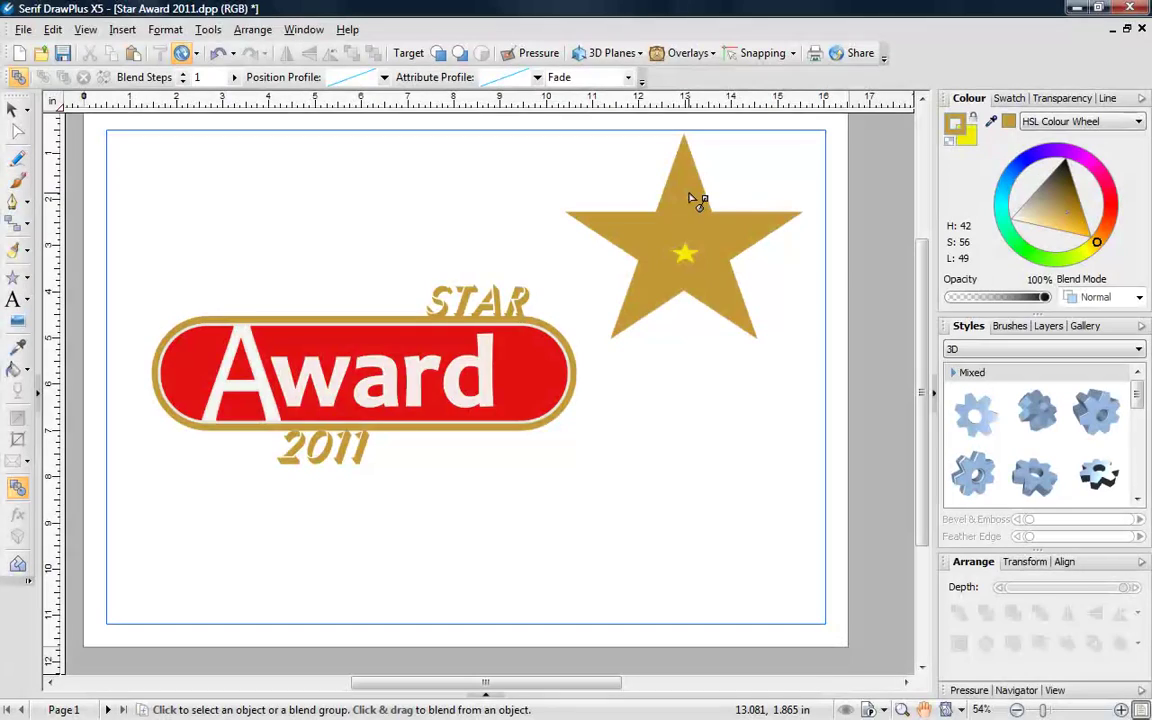
# Step: Blend the big star into the small star and fit the blend along the blue arc
pyautogui.moveTo(690, 196); pyautogui.dragTo(684, 252)
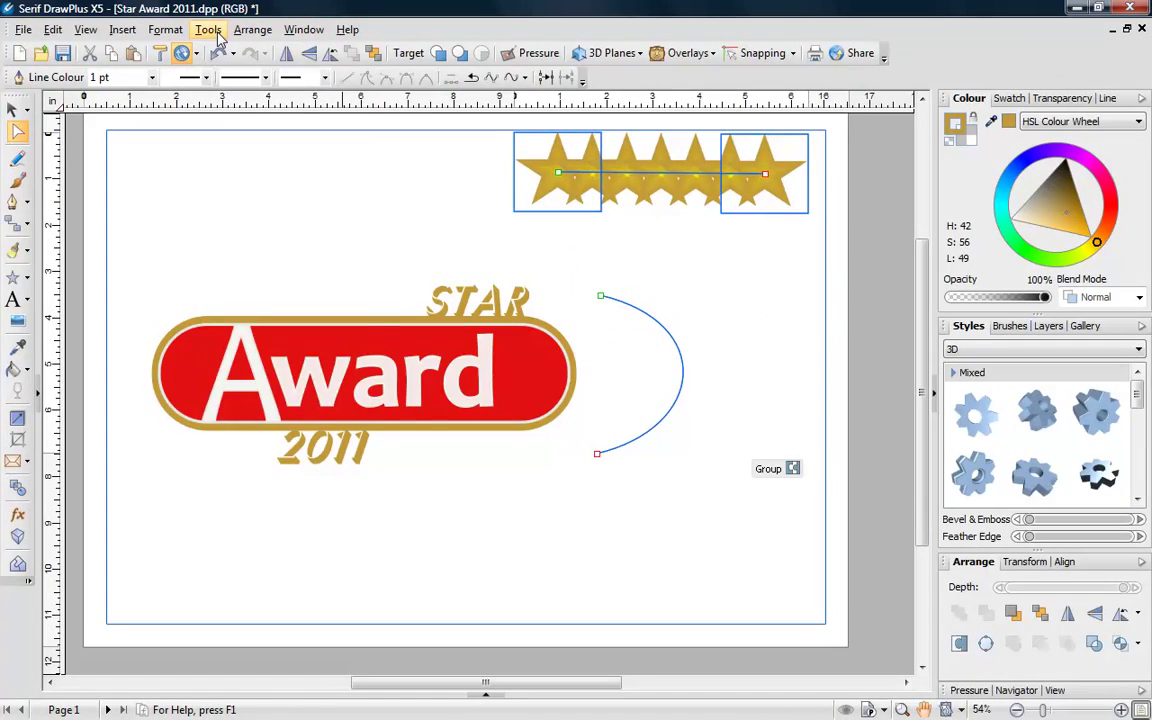
pyautogui.click(209, 30)
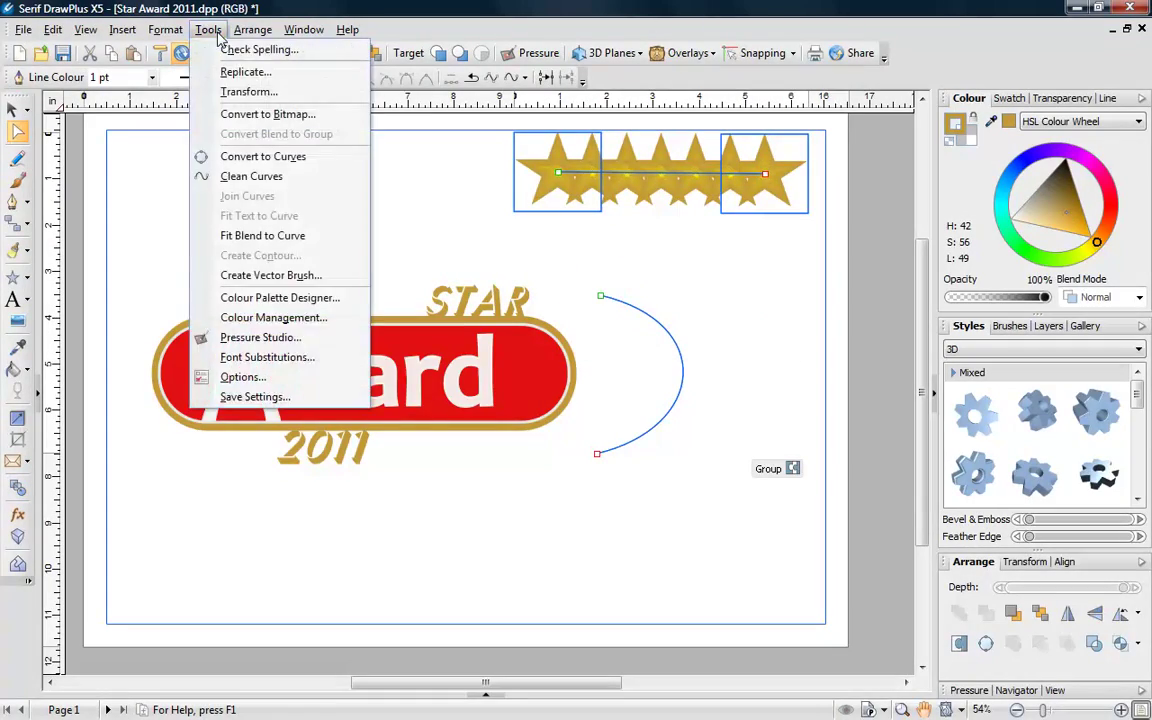
pyautogui.click(263, 236)
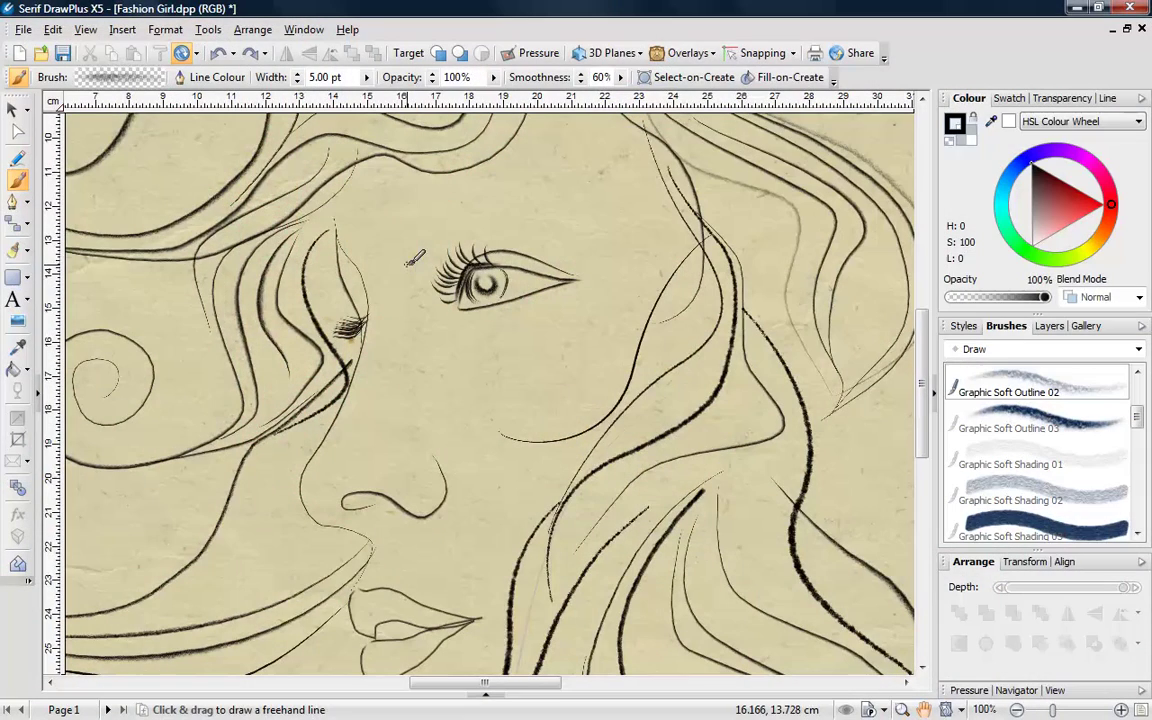
# Step: Cancel the eyebrow stroke, paint pink grunge down the hair's right edge, and accept firm pressure calibration
pyautogui.press('Escape')
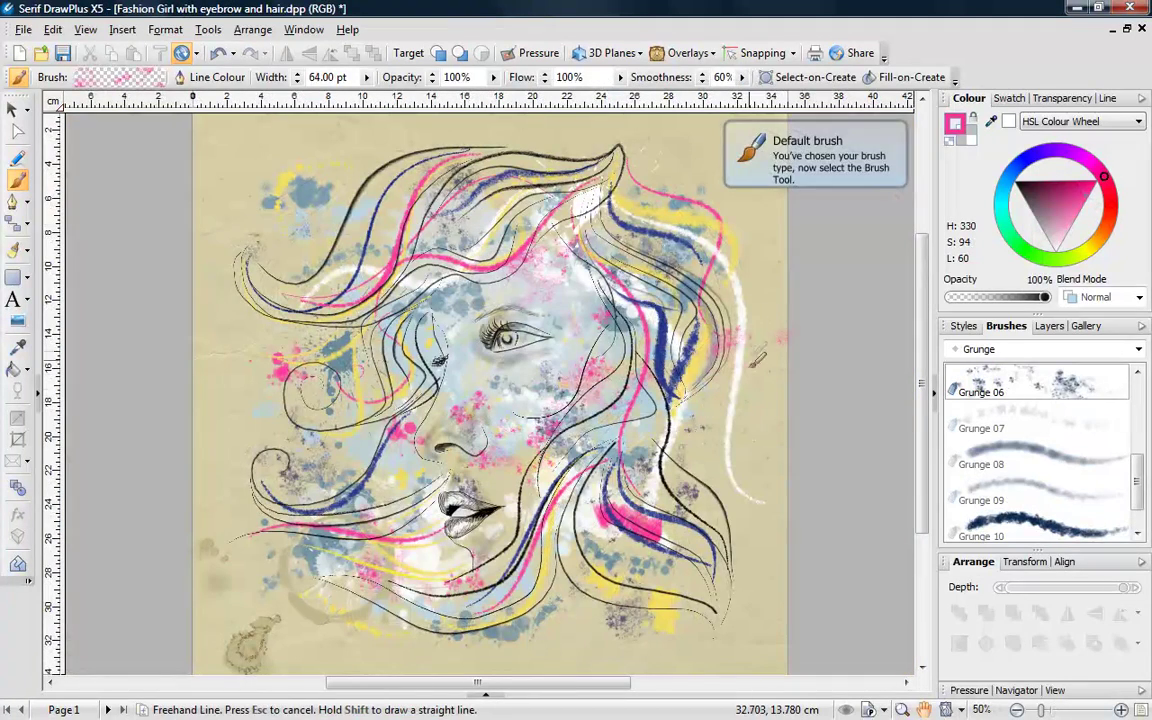
pyautogui.moveTo(757, 358); pyautogui.dragTo(719, 450)
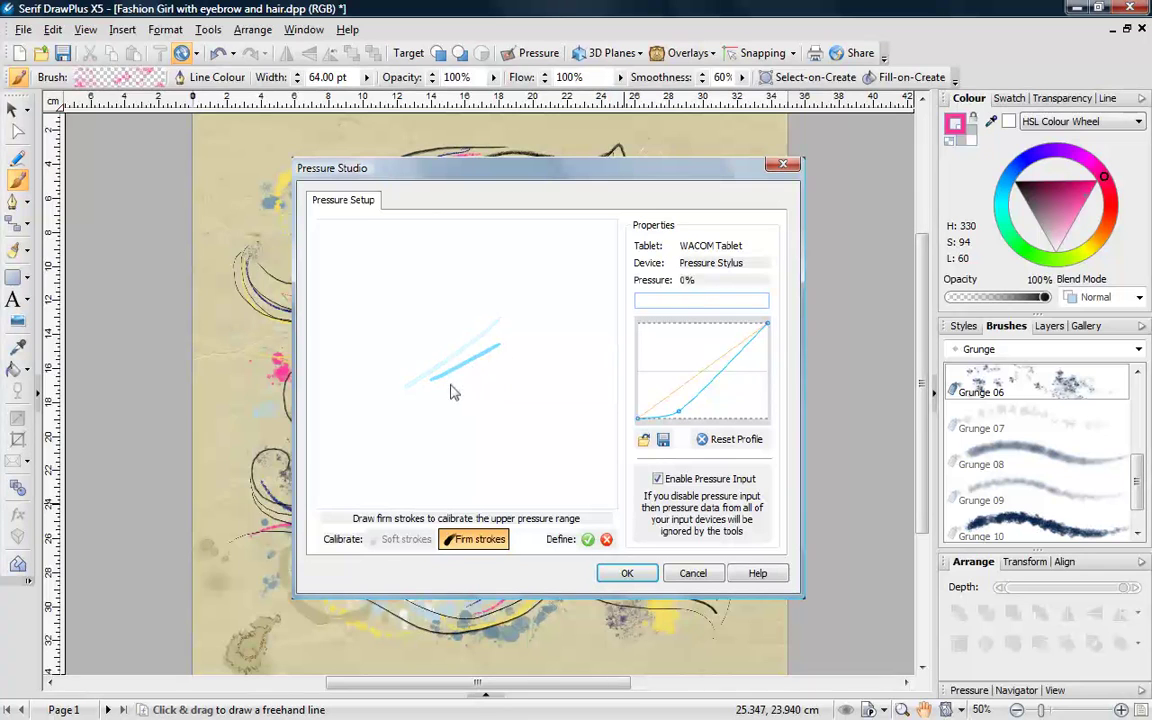
pyautogui.click(588, 541)
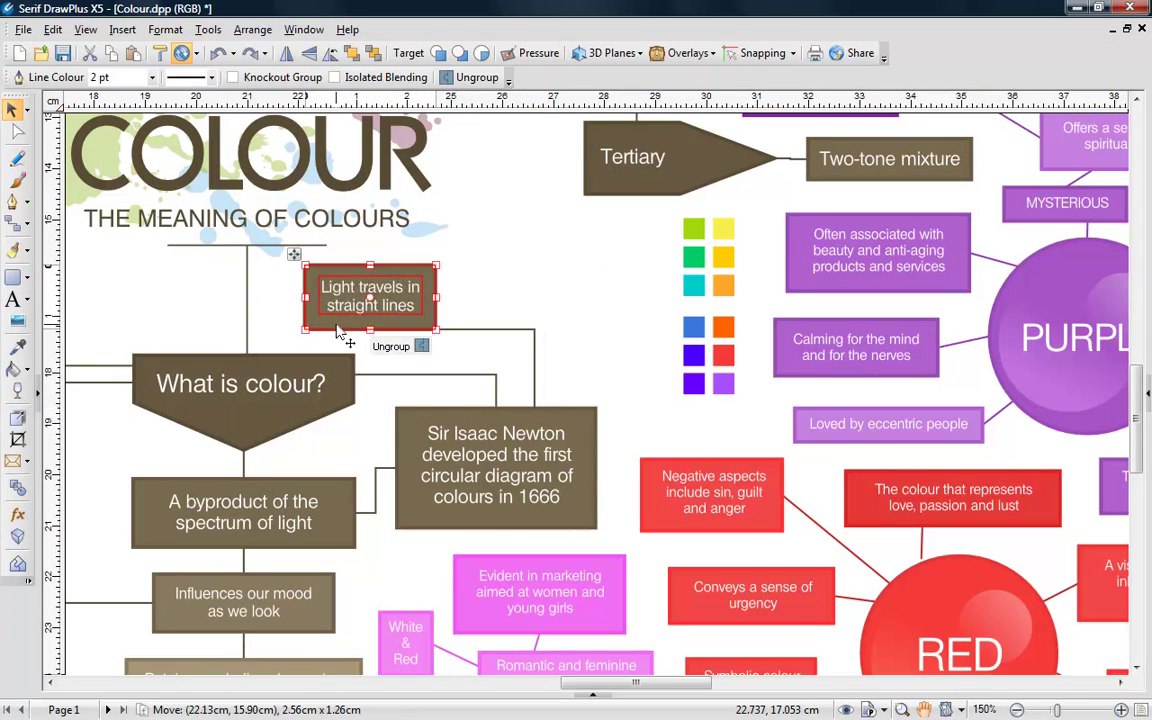
# Step: Move the 'Light travels in straight lines' box left and draw a leader from the Lens label to the lens
pyautogui.click(340, 335)
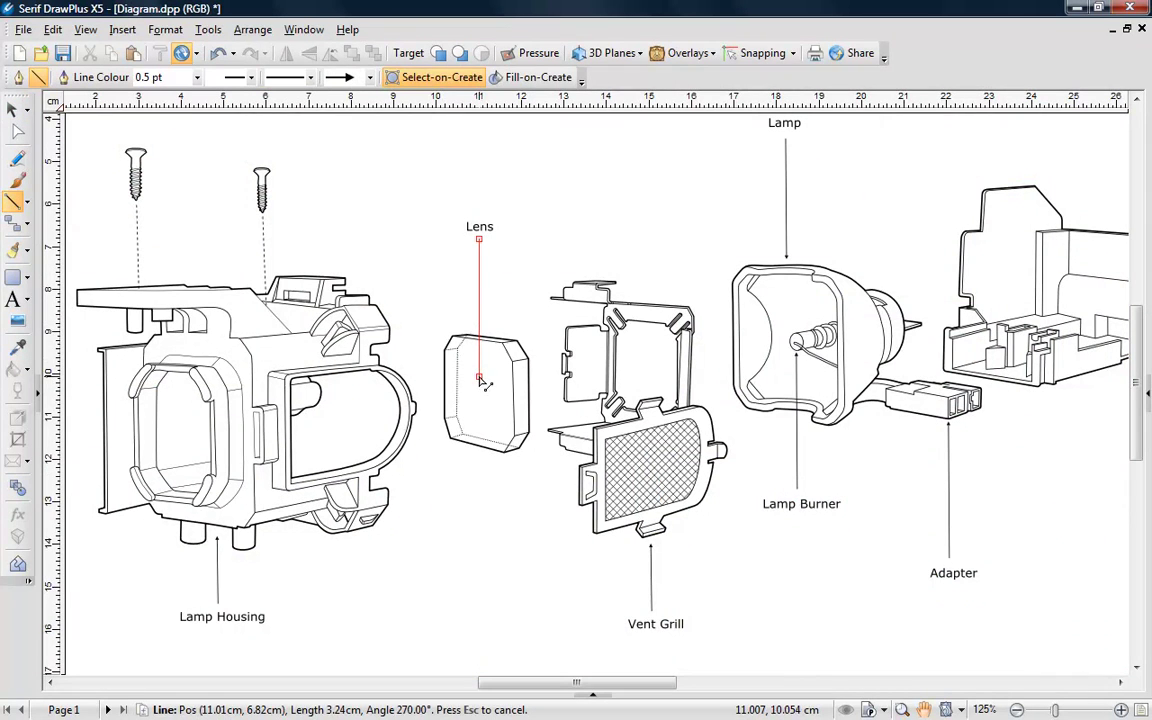
pyautogui.moveTo(480, 378); pyautogui.dragTo(480, 378)
pyautogui.click(508, 345)
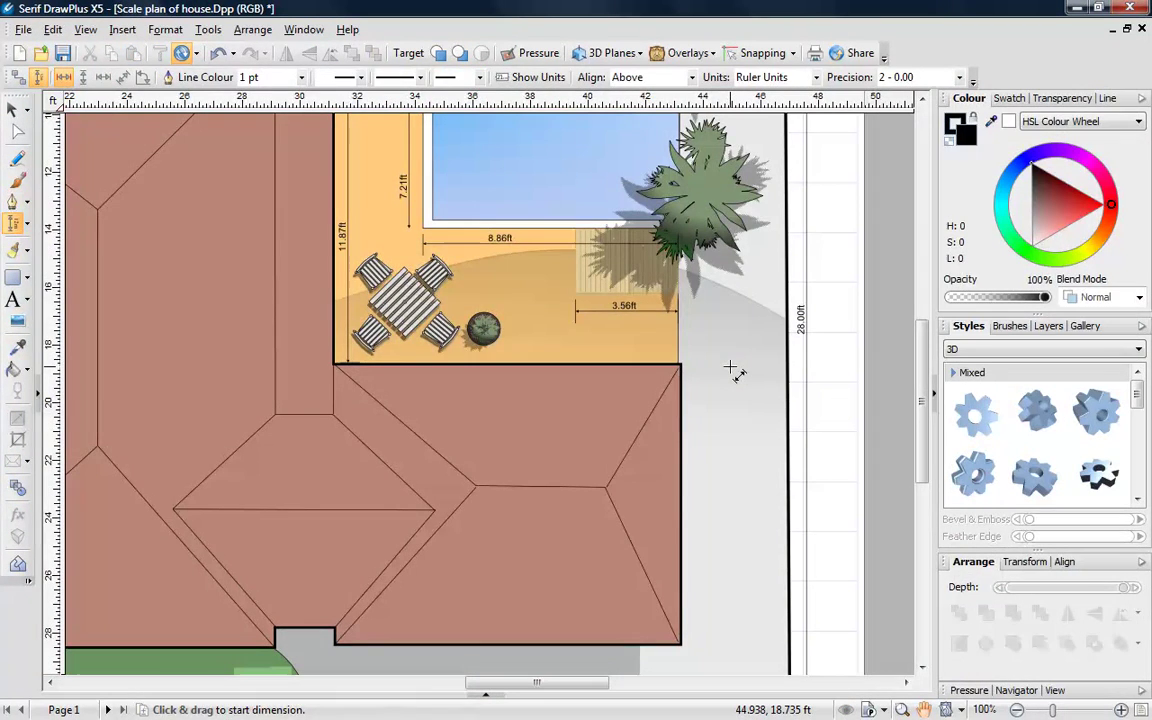
# Step: Add a 9.81ft dimension down the right side of the house plan
pyautogui.moveTo(730, 367); pyautogui.dragTo(752, 528)
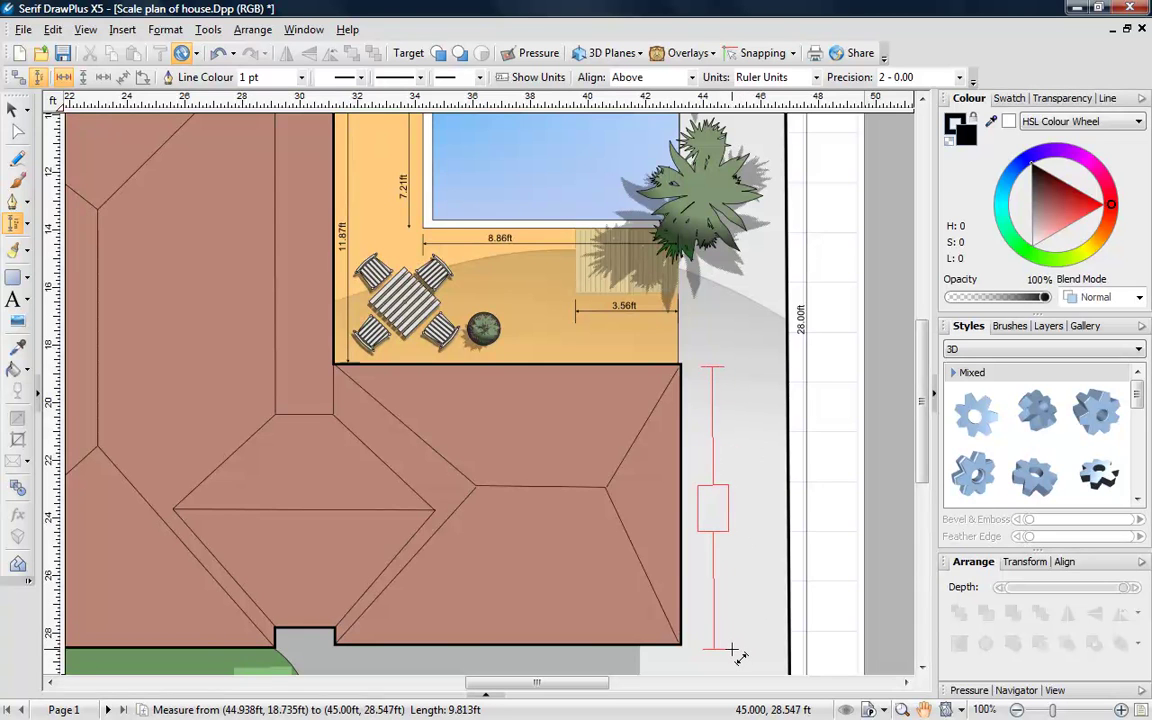
pyautogui.moveTo(735, 652); pyautogui.dragTo(735, 652)
pyautogui.press('Escape')
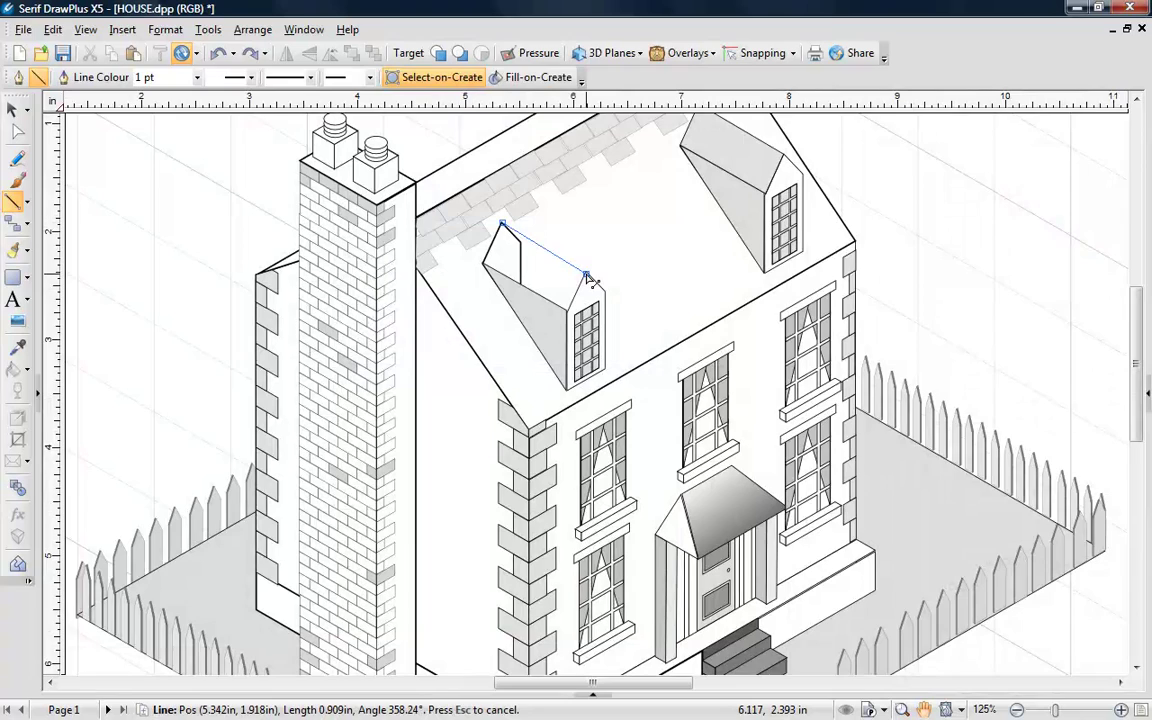
# Step: Draw a line along the dormer roof, then make the letter A 3D and rotate it
pyautogui.moveTo(587, 276); pyautogui.dragTo(587, 276)
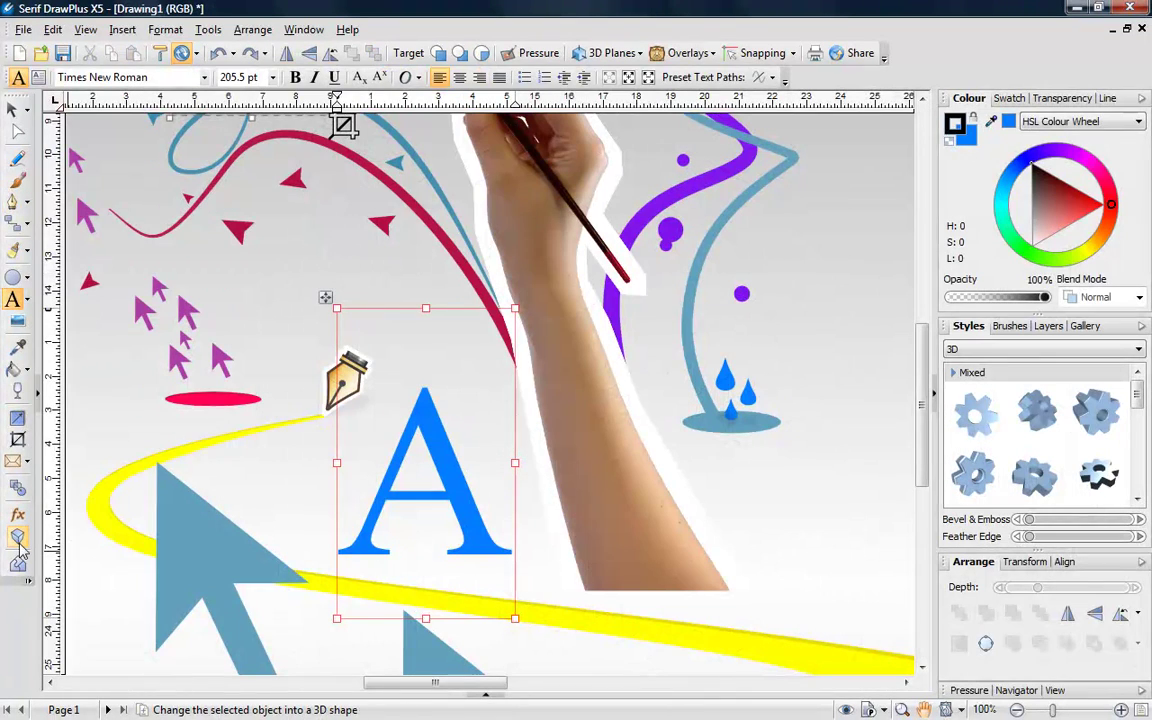
pyautogui.click(19, 545)
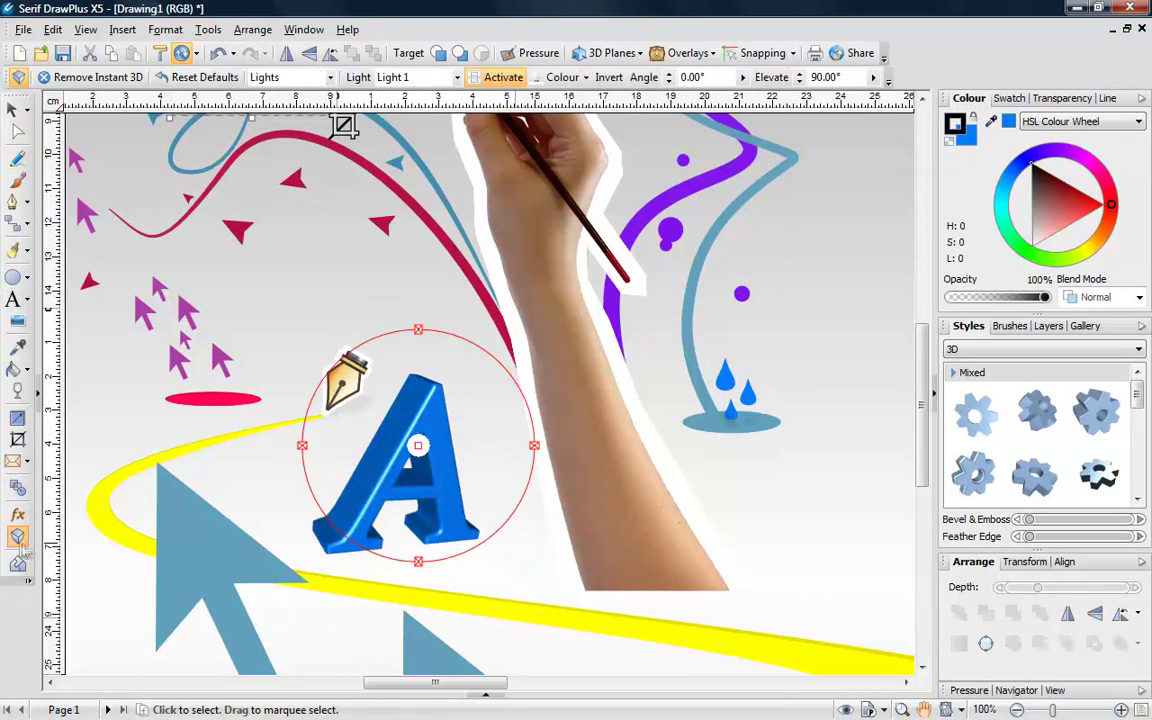
pyautogui.moveTo(309, 489); pyautogui.dragTo(312, 521)
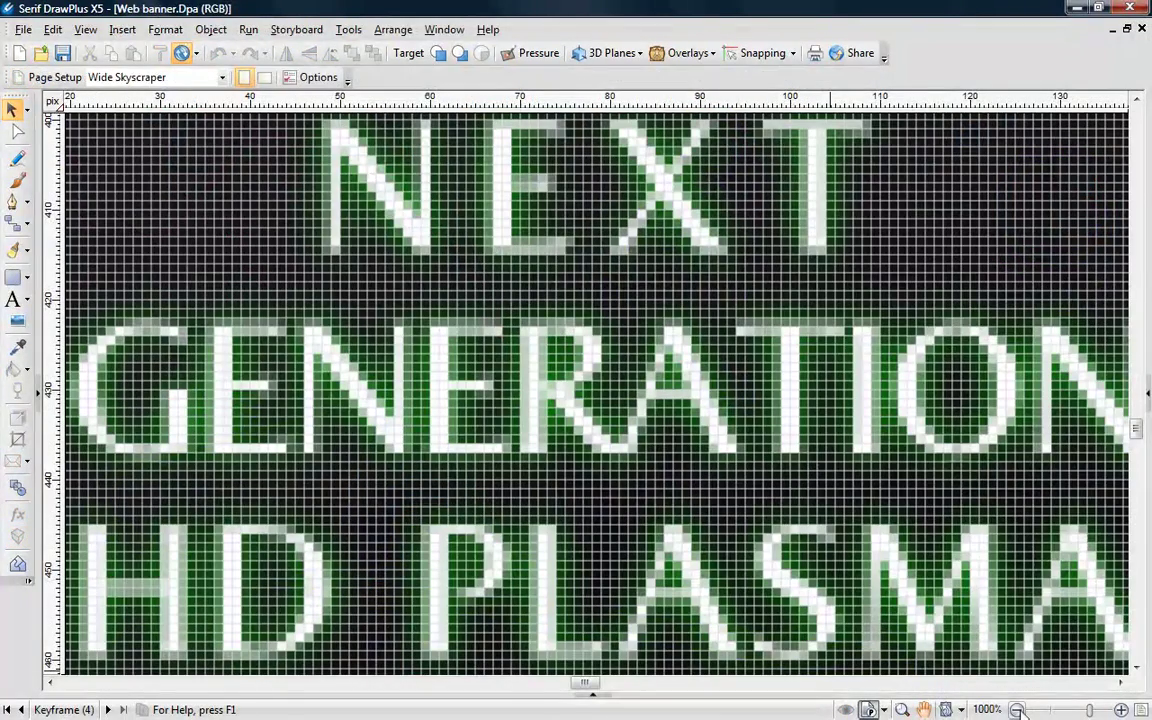
# Step: Zoom out to view the whole web banner
pyautogui.click(1017, 709)
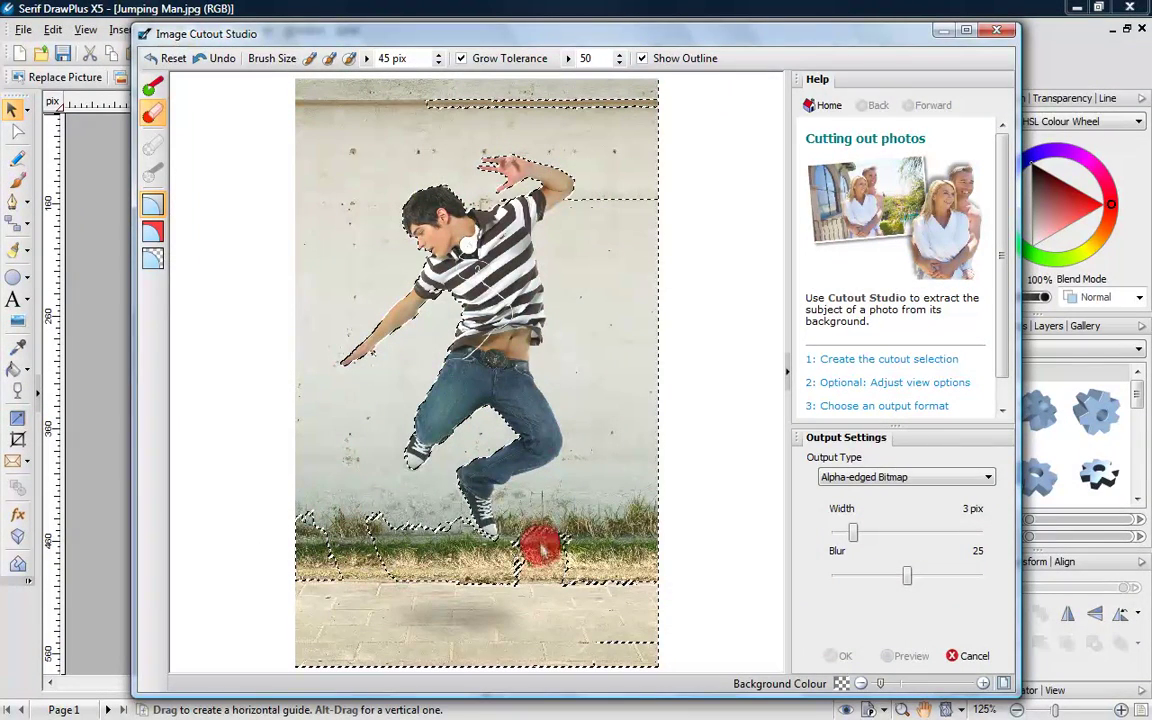
# Step: Remove the right-hand and lower-right grass from the jumping man cutout selection
pyautogui.moveTo(540, 547); pyautogui.dragTo(599, 507)
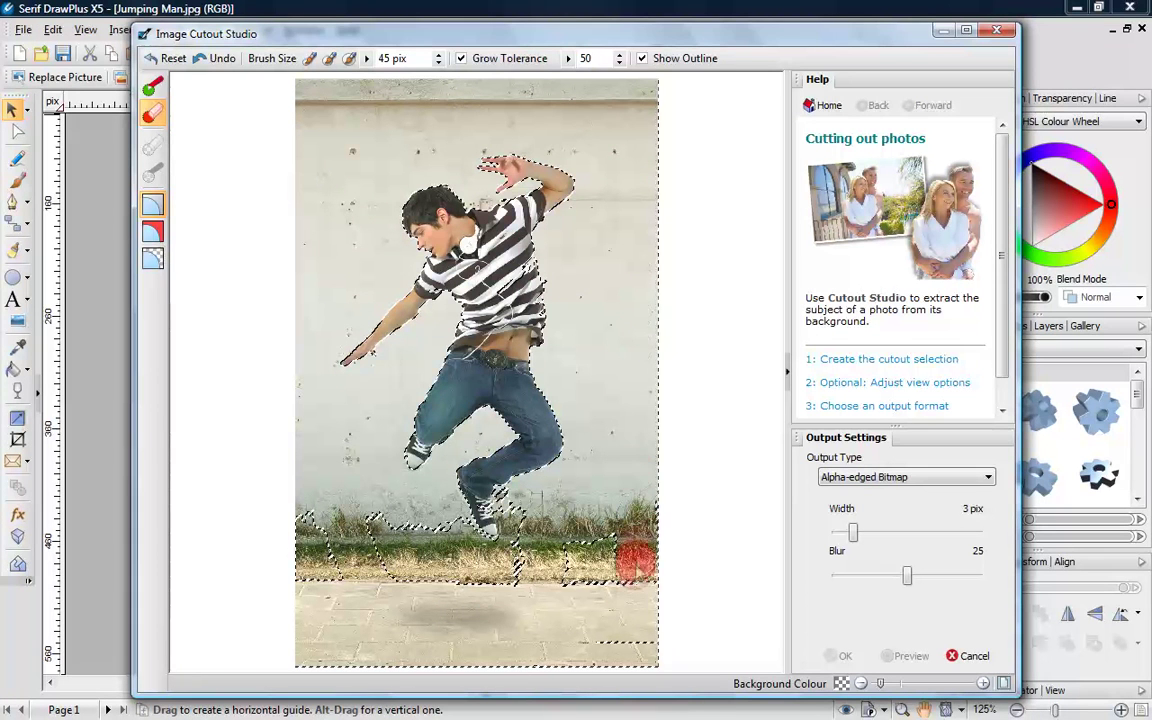
pyautogui.moveTo(635, 560); pyautogui.dragTo(557, 575)
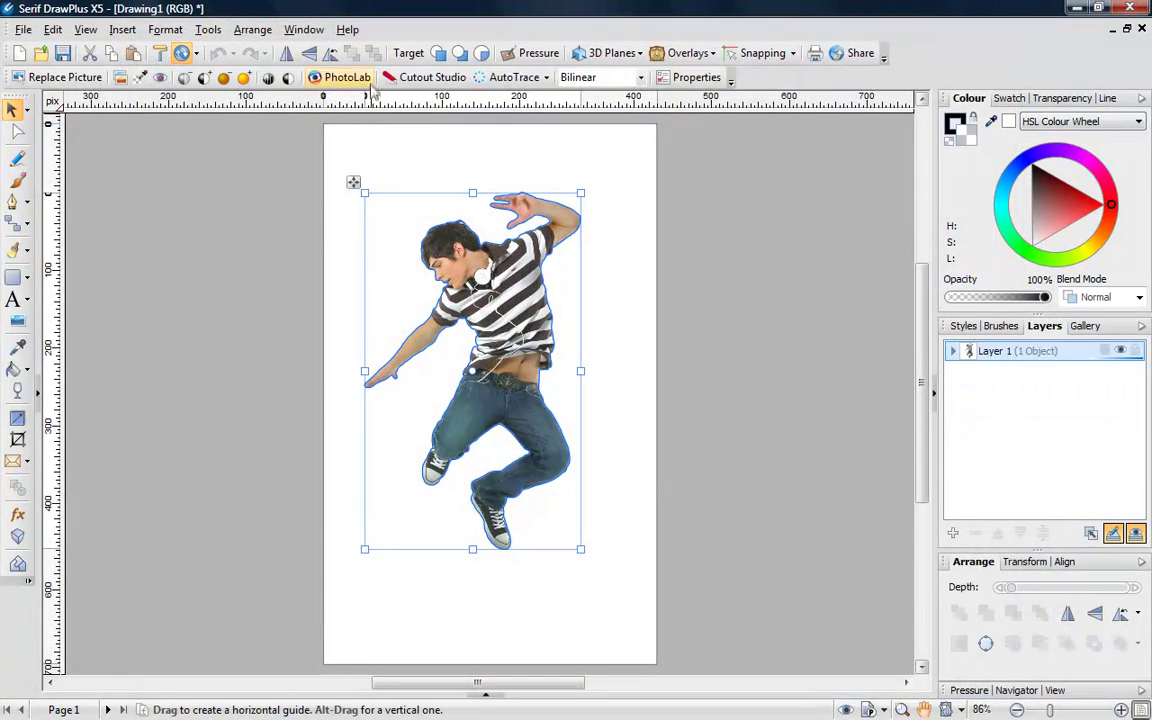
# Step: Open the cutout in PhotoLab, enable Lighting, and drag the before/after split divider to the right edge
pyautogui.click(340, 77)
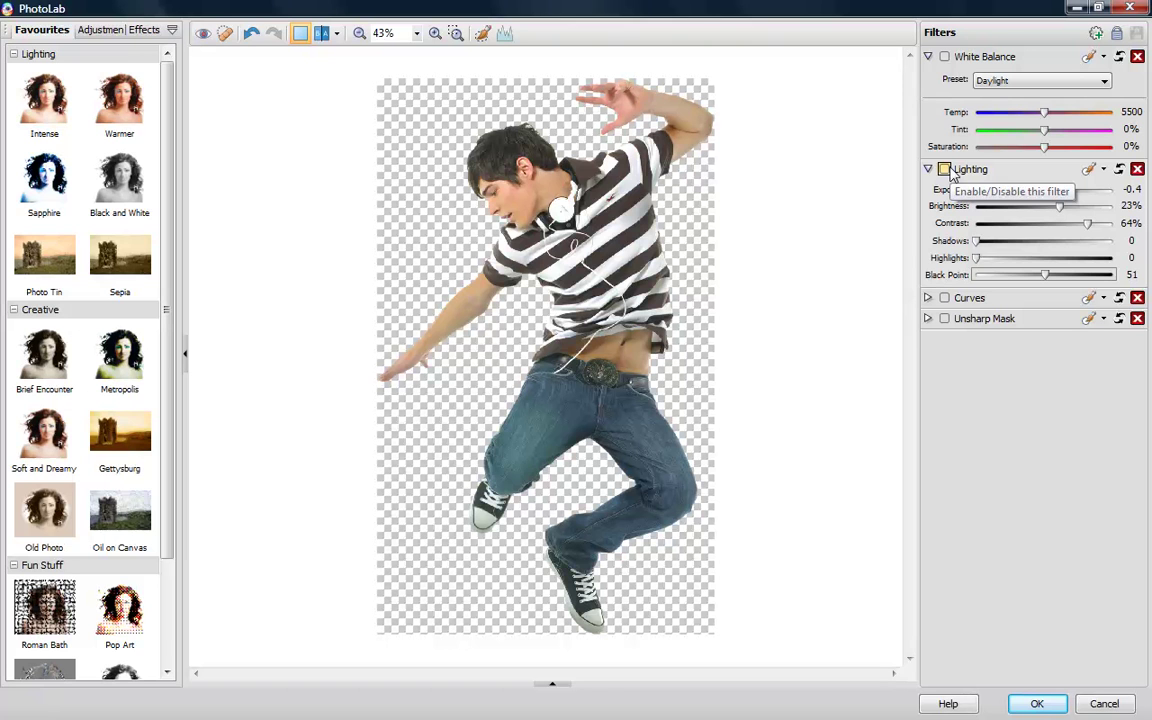
pyautogui.click(946, 170)
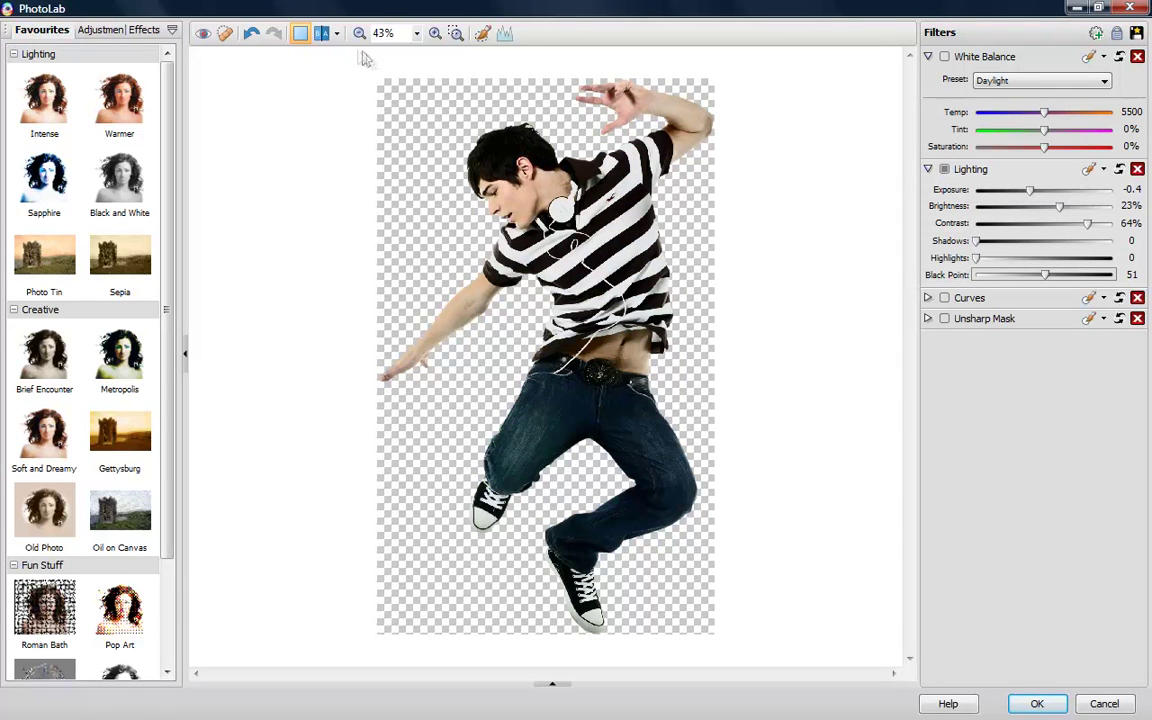
pyautogui.click(323, 34)
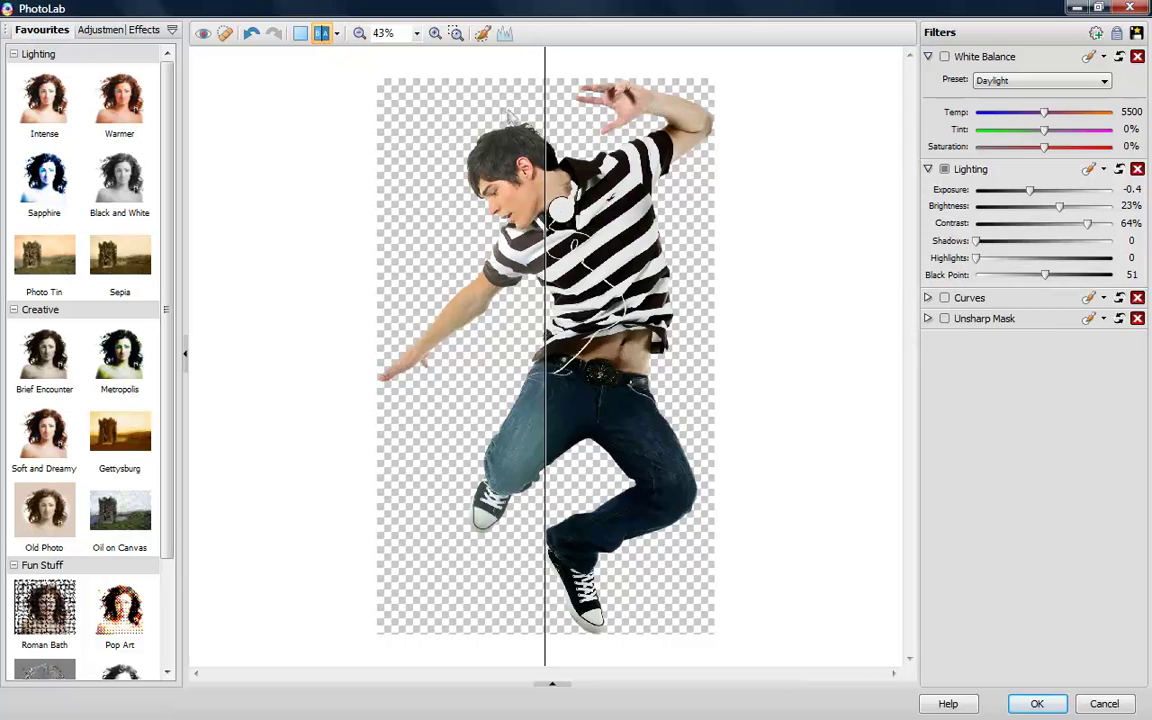
pyautogui.moveTo(544, 114); pyautogui.dragTo(718, 111)
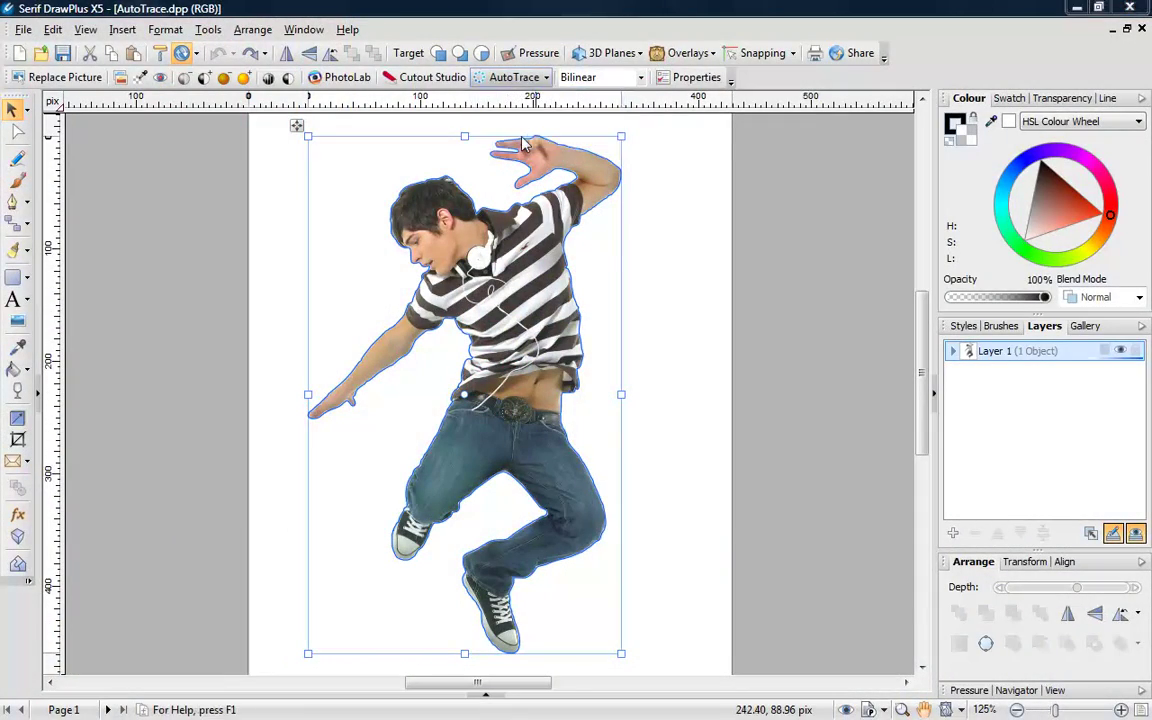
# Step: Trace the jumping man photo into vector art using the Photo Image Trace profile
pyautogui.click(1010, 612)
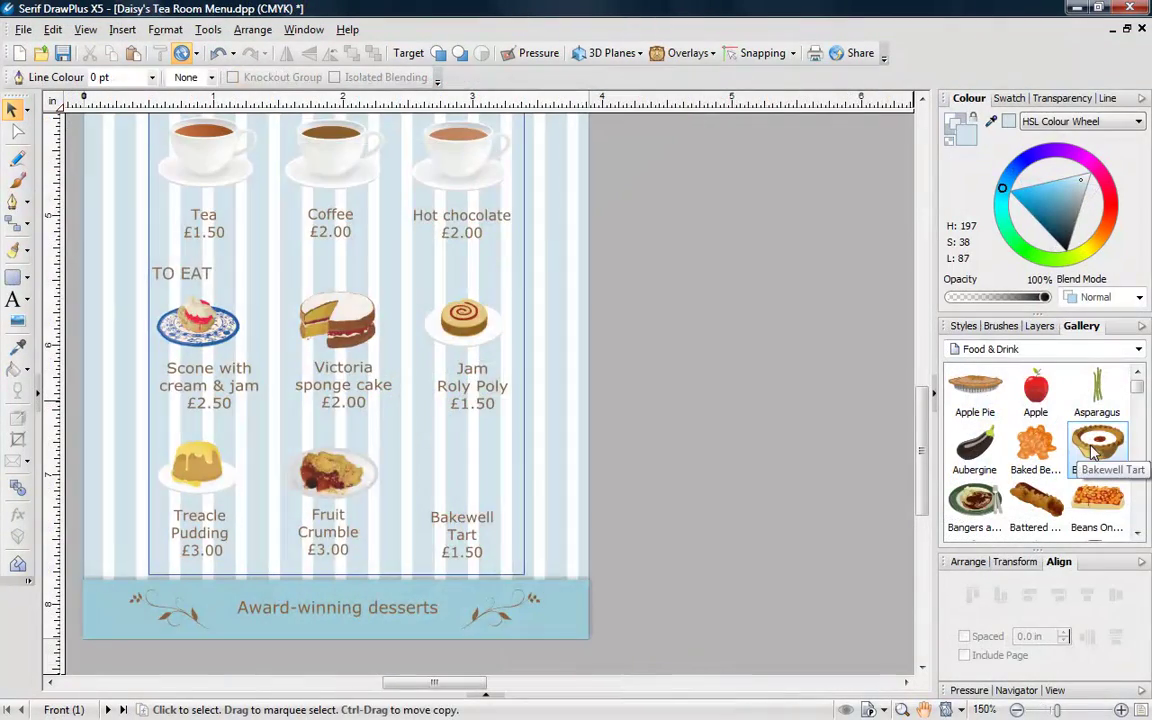
# Step: Place the Food & Drink gallery's Bakewell Tart picture above its menu label, then zoom out
pyautogui.moveTo(1098, 450); pyautogui.dragTo(753, 478)
pyautogui.moveTo(774, 583); pyautogui.dragTo(458, 478)
pyautogui.click(1016, 709)
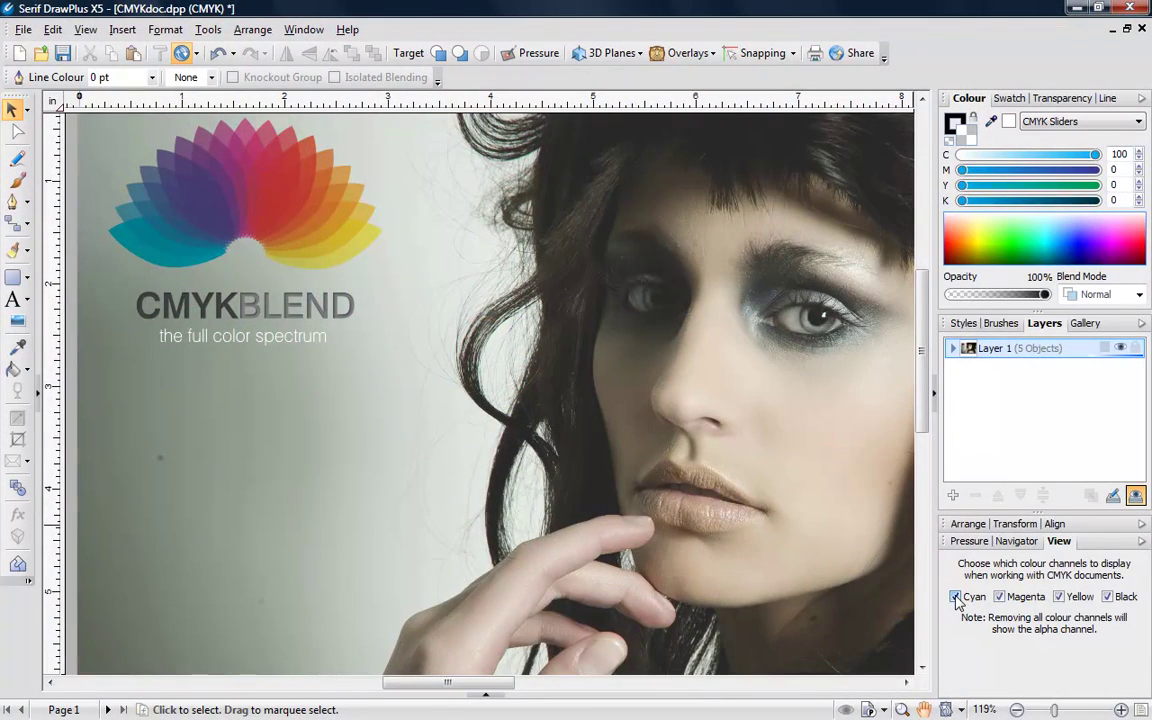
# Step: Hide the Cyan, Magenta and Yellow channels, then add 26 sampled skin shades to Skin Tones
pyautogui.click(955, 597)
pyautogui.click(998, 597)
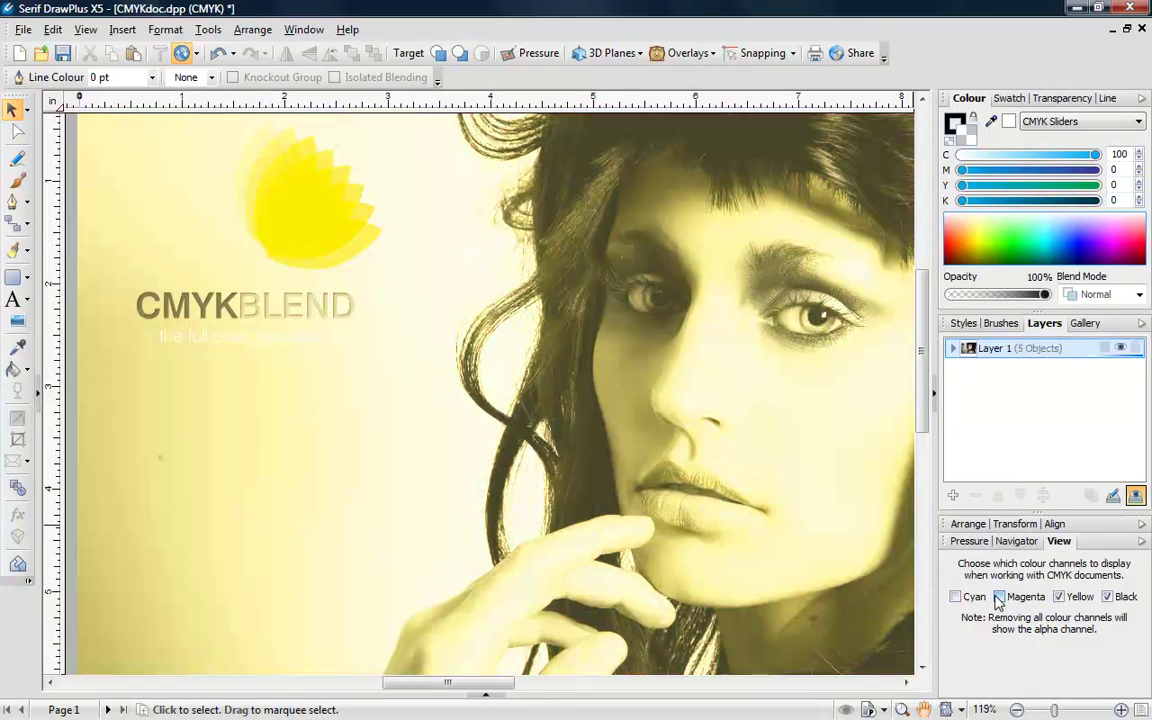
pyautogui.click(1057, 597)
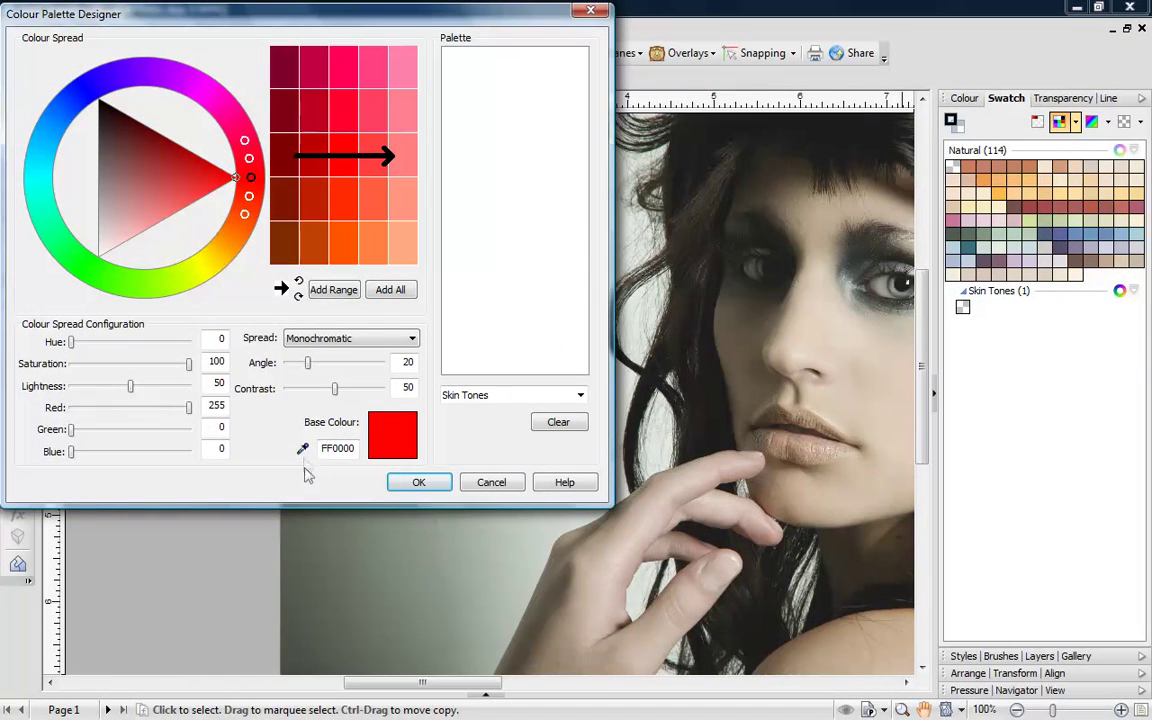
pyautogui.click(859, 402)
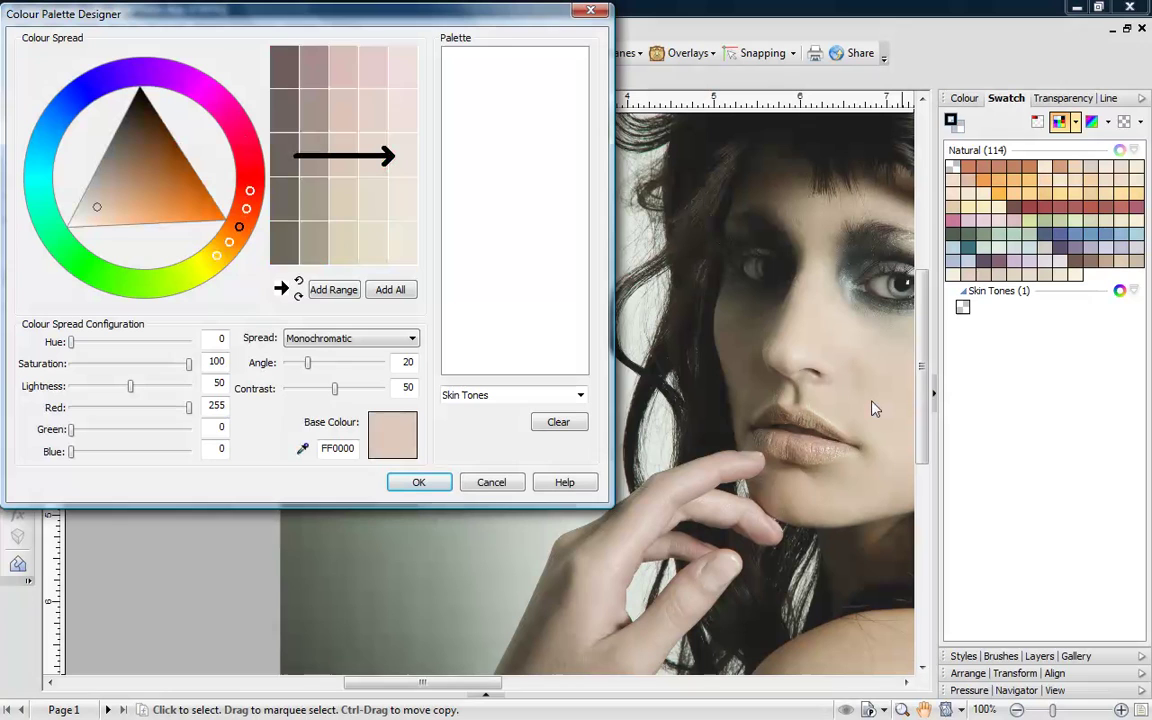
pyautogui.click(406, 292)
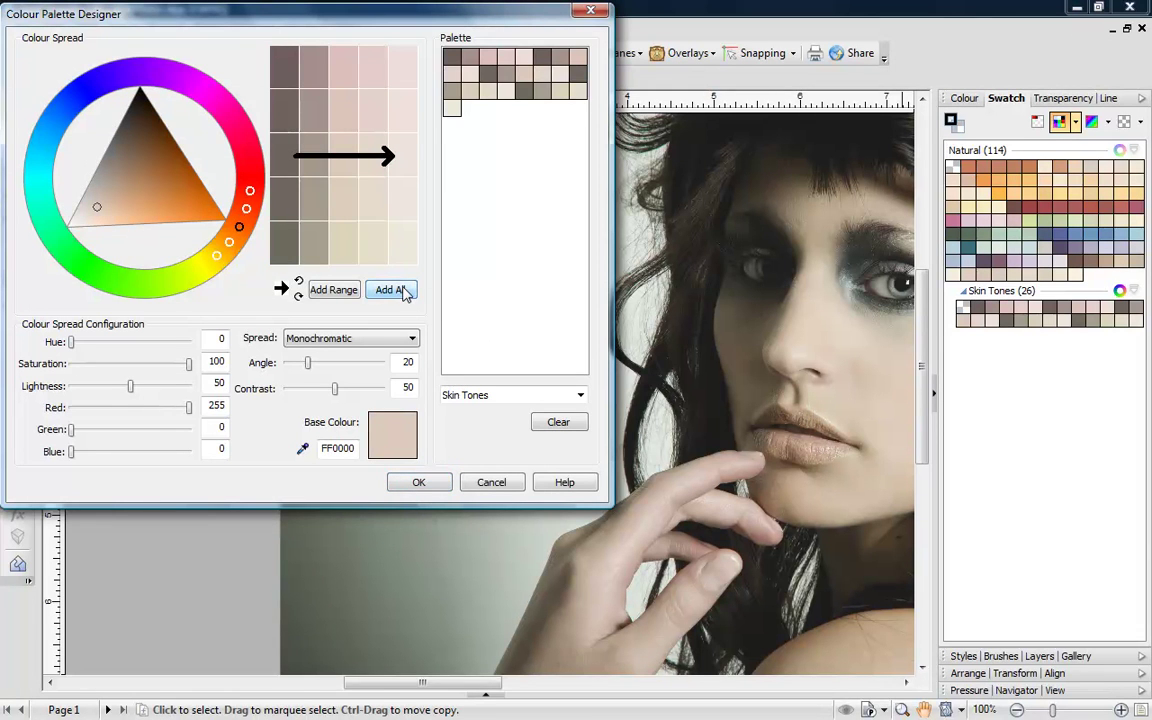
pyautogui.click(419, 482)
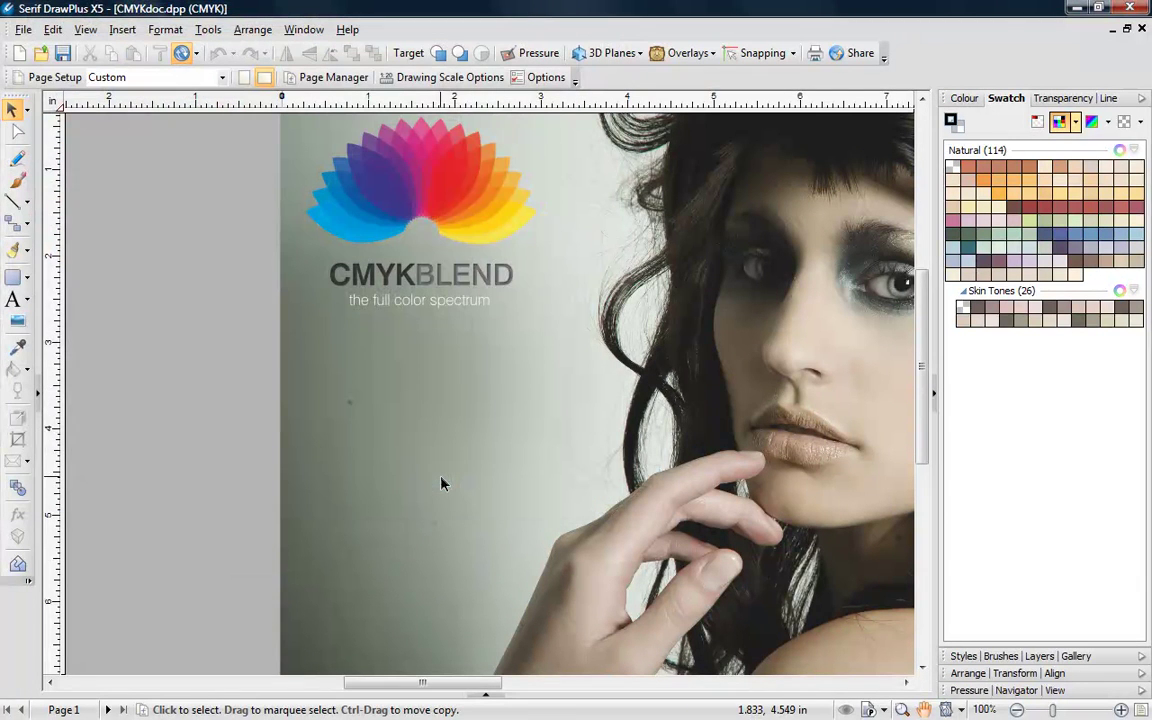
pyautogui.click(876, 259)
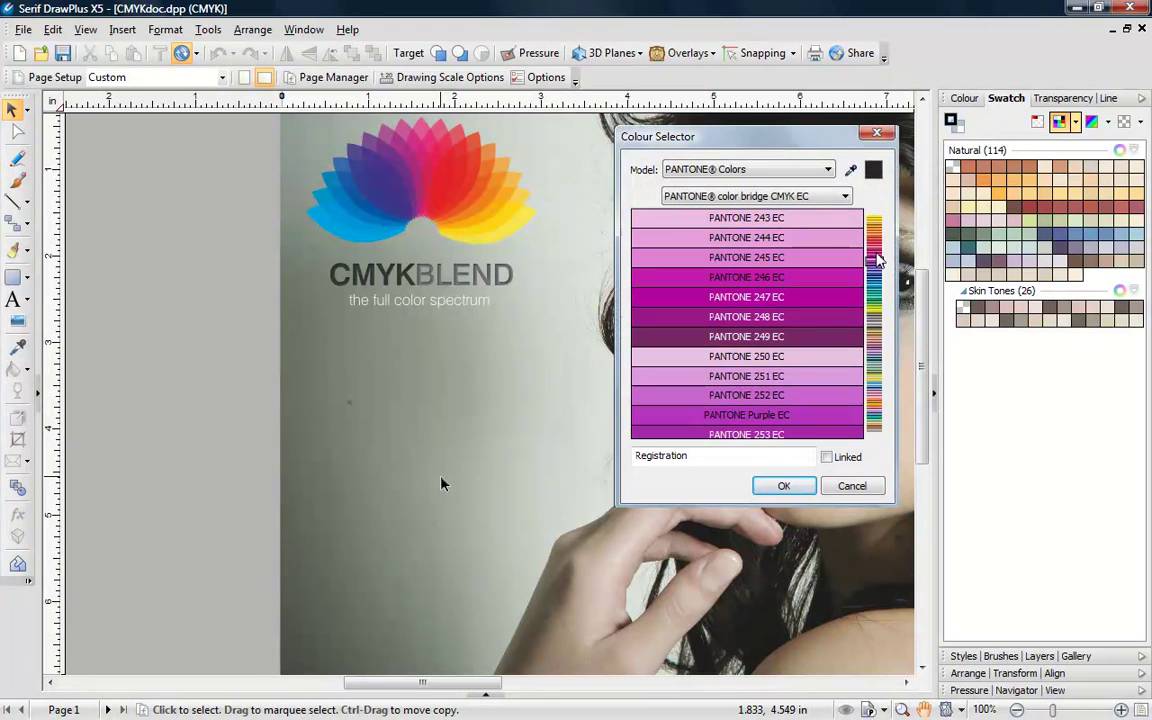
pyautogui.click(877, 290)
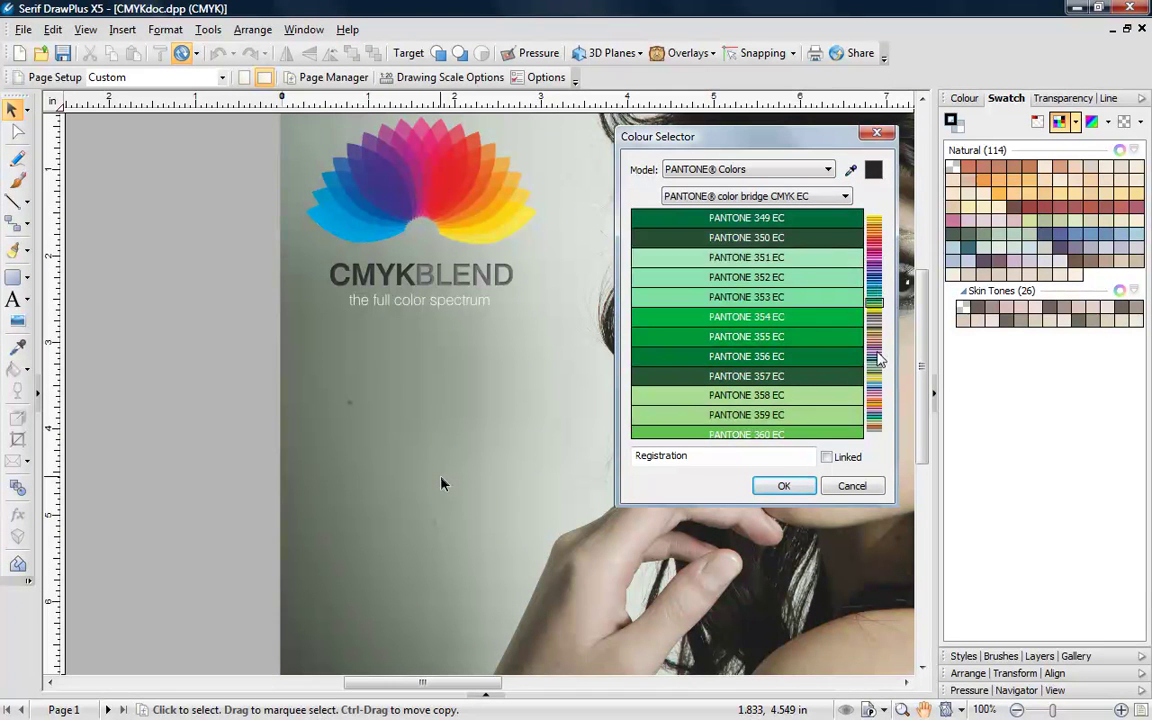
pyautogui.click(877, 358)
pyautogui.click(877, 398)
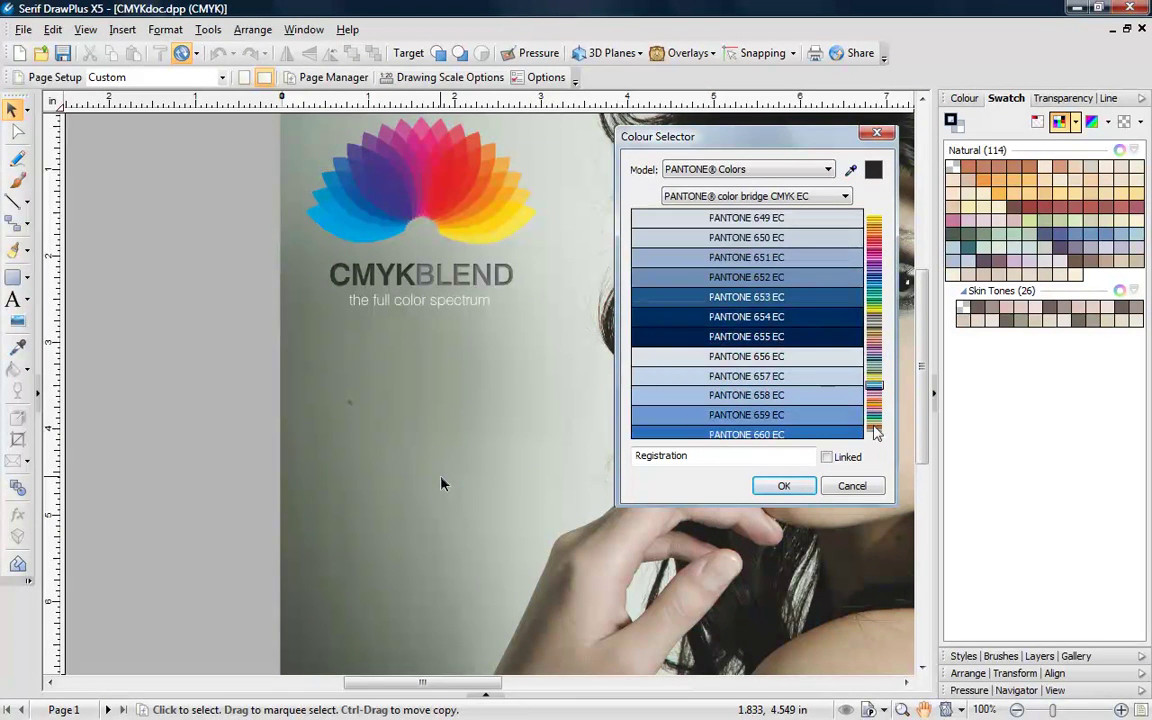
pyautogui.click(875, 428)
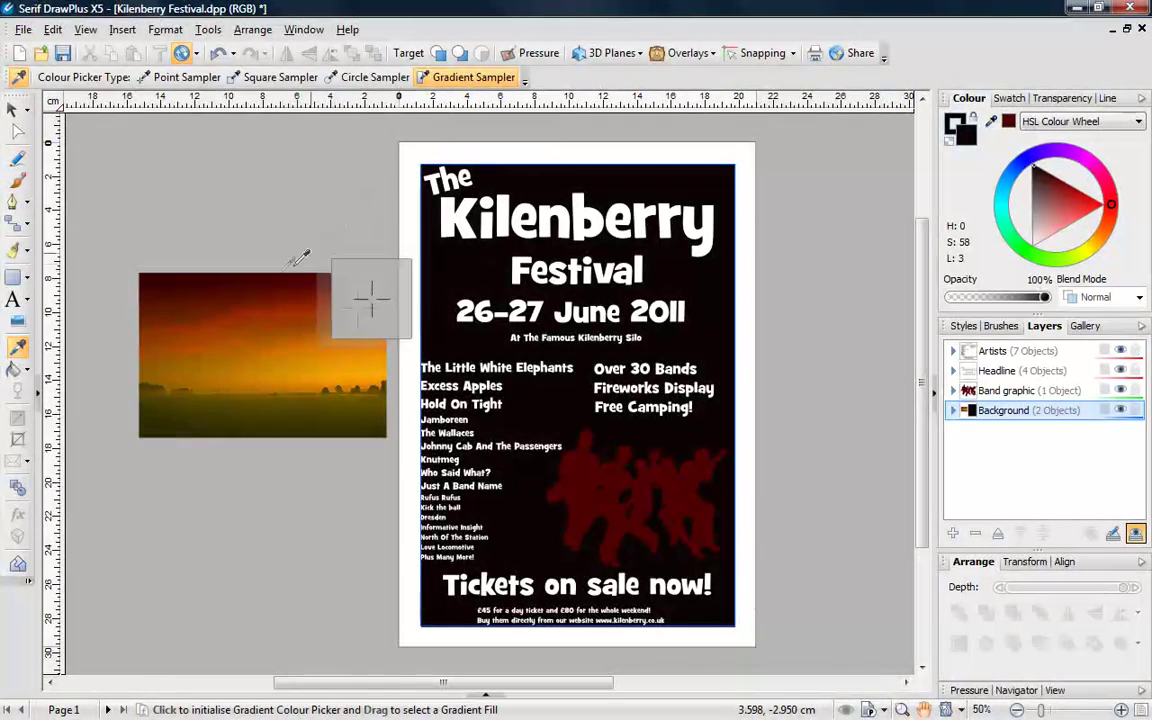
# Step: Sample a gradient from the sunset photo for the poster's Background layer
pyautogui.moveTo(255, 287); pyautogui.dragTo(257, 458)
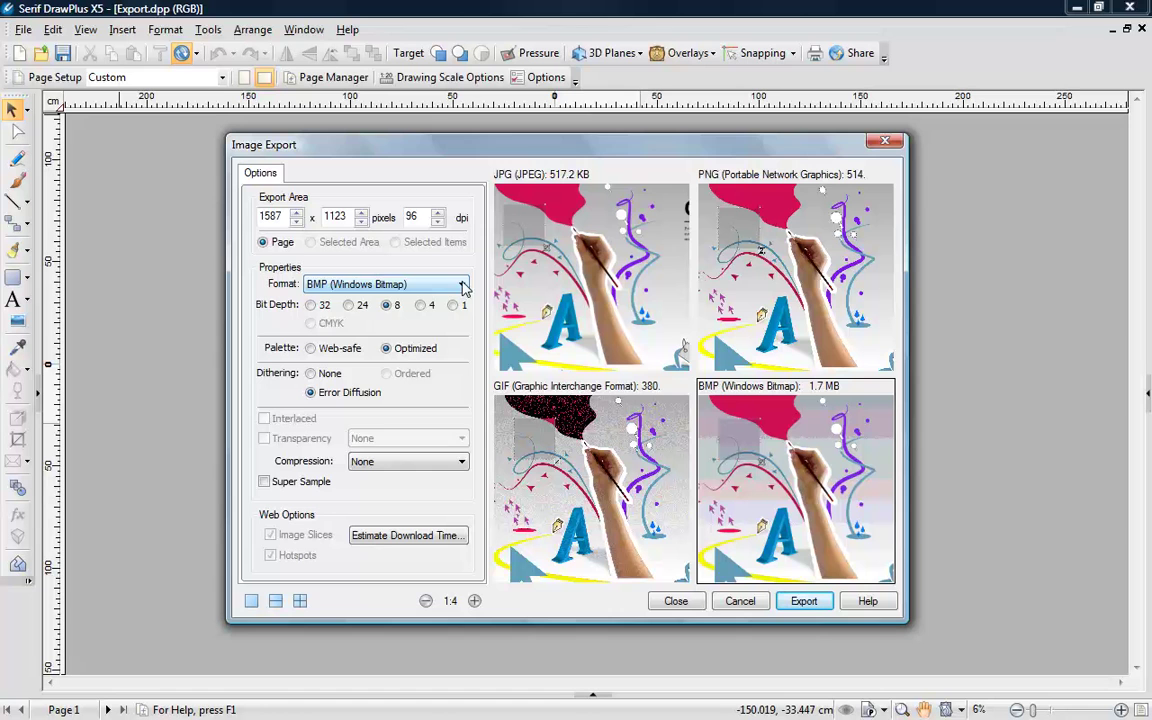
# Step: Choose TIFF (Tagged Image File) in the Image Export Format list
pyautogui.click(462, 285)
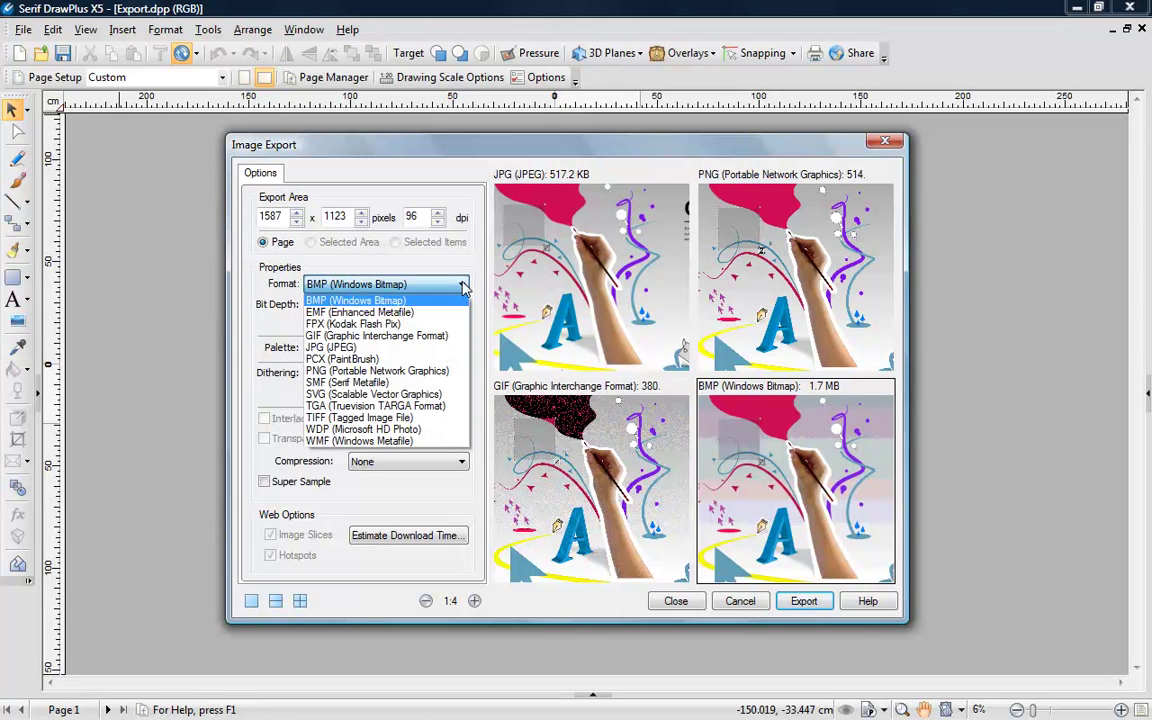
pyautogui.click(402, 418)
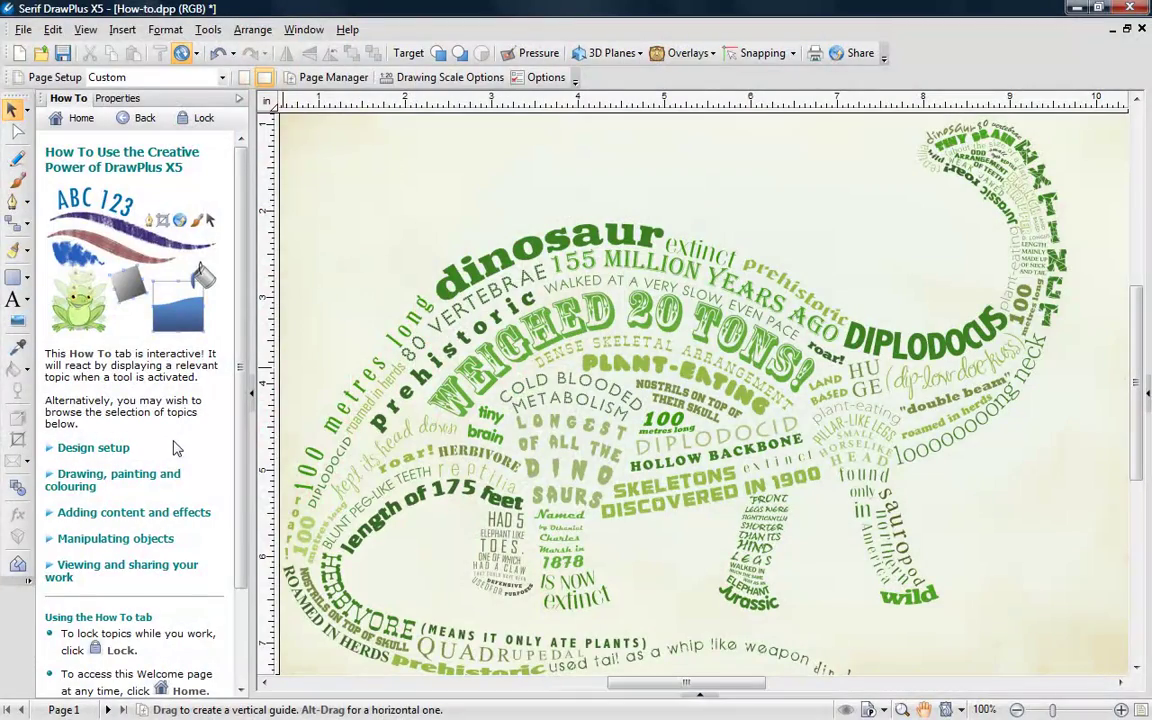
# Step: Open the Artistic Text help page under Adding content and effects > Adding text
pyautogui.click(148, 513)
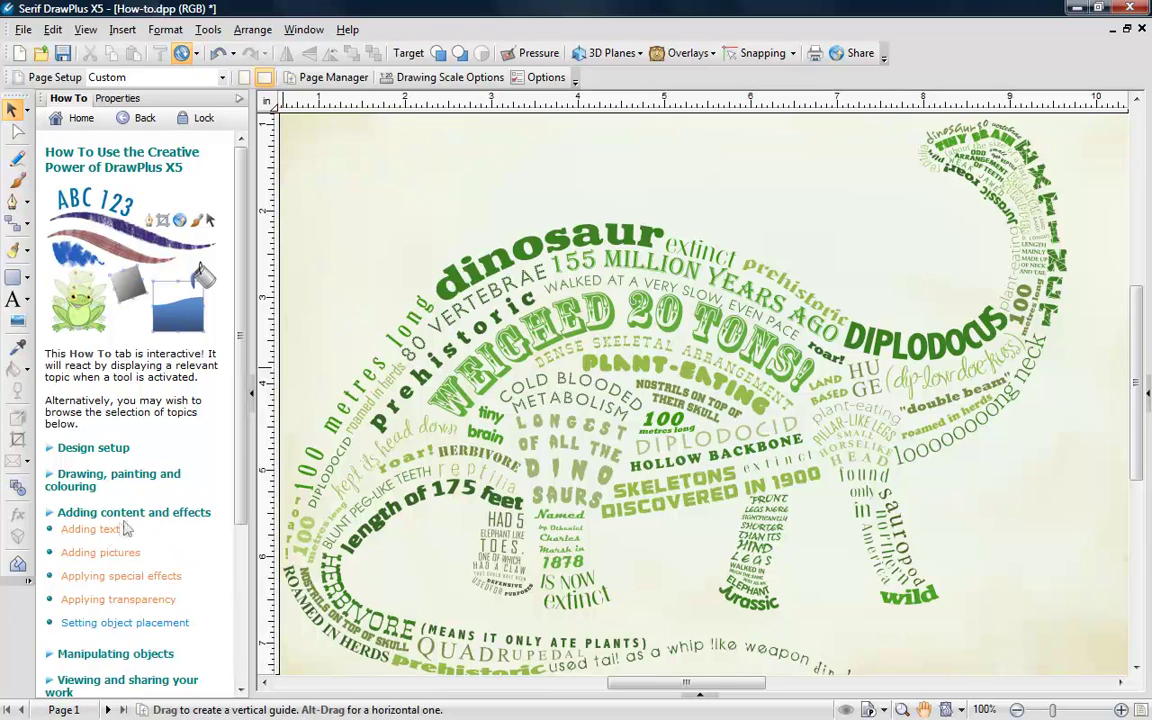
pyautogui.click(90, 530)
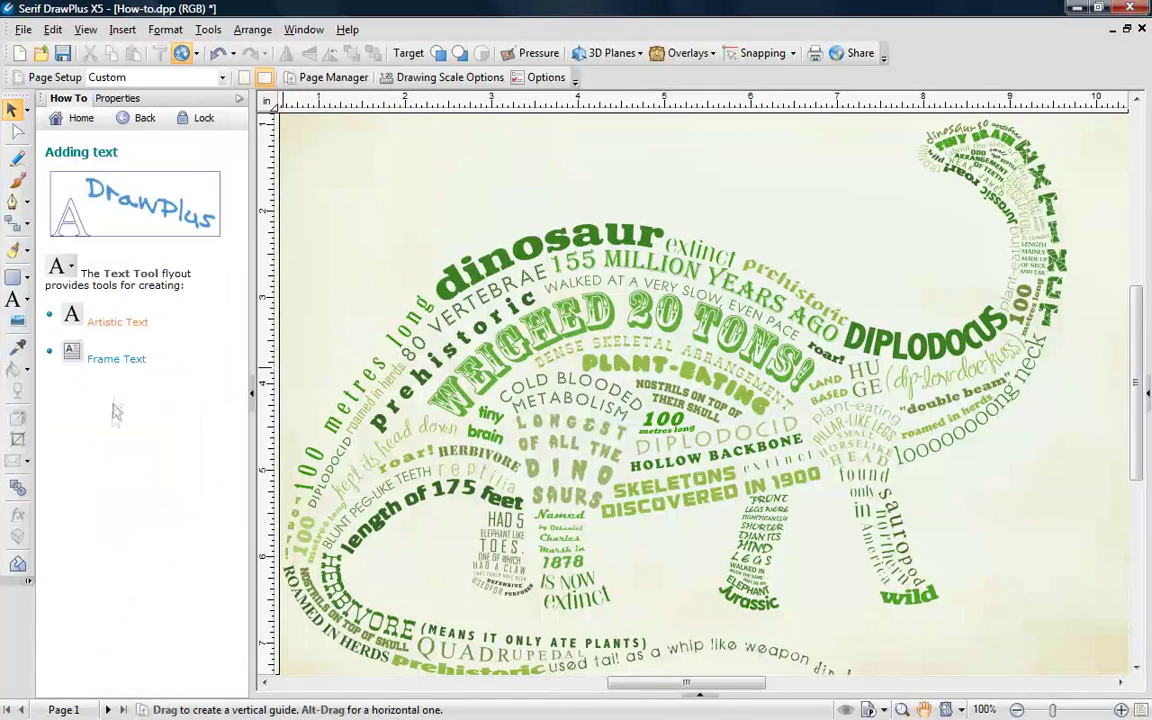
pyautogui.click(118, 323)
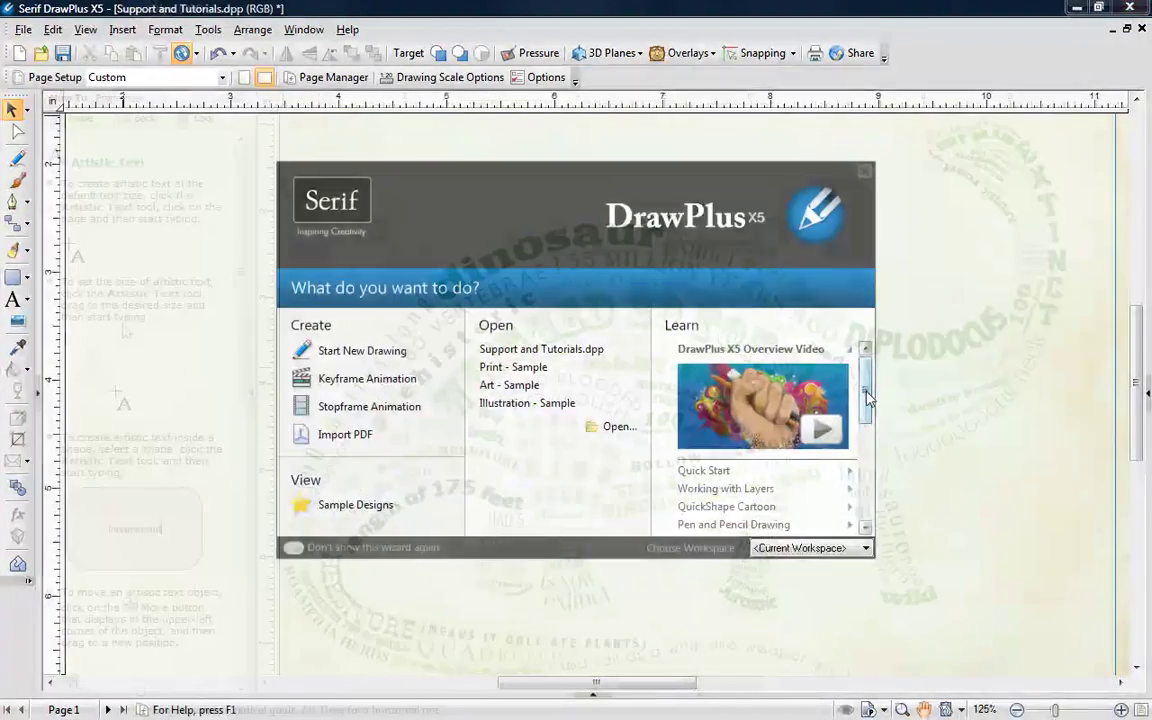
# Step: Scroll the Learn list down and expand Creating Logos to show its description and video
pyautogui.moveTo(868, 398); pyautogui.dragTo(864, 434)
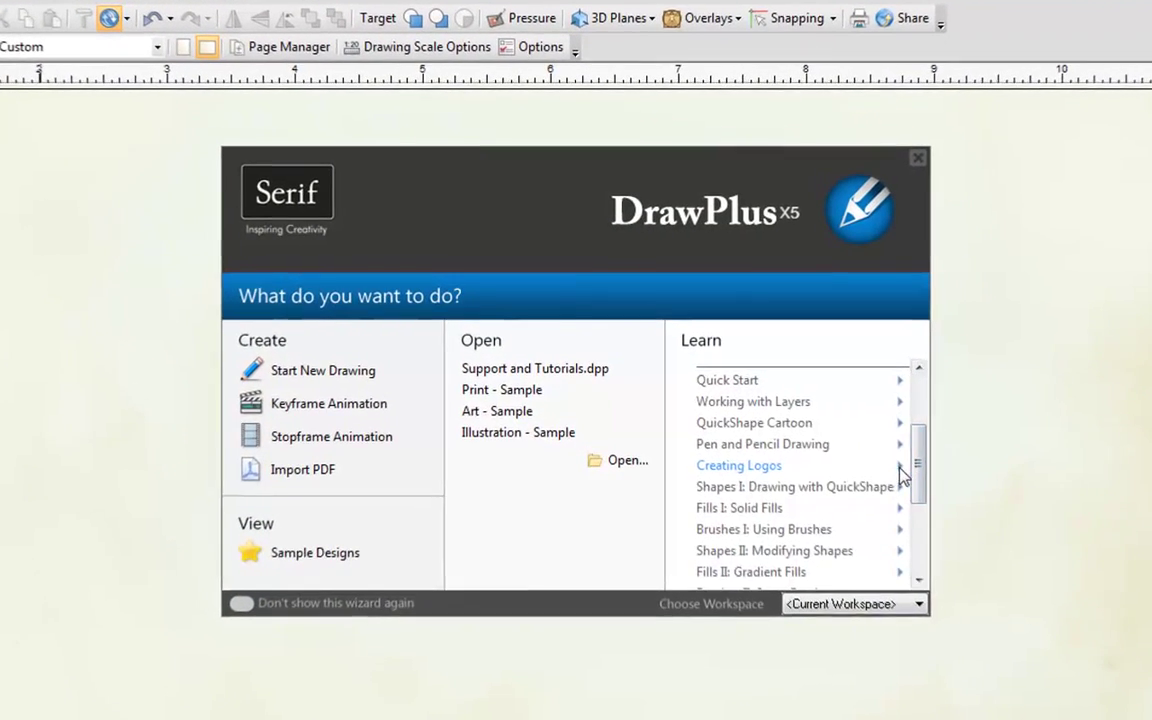
pyautogui.click(886, 456)
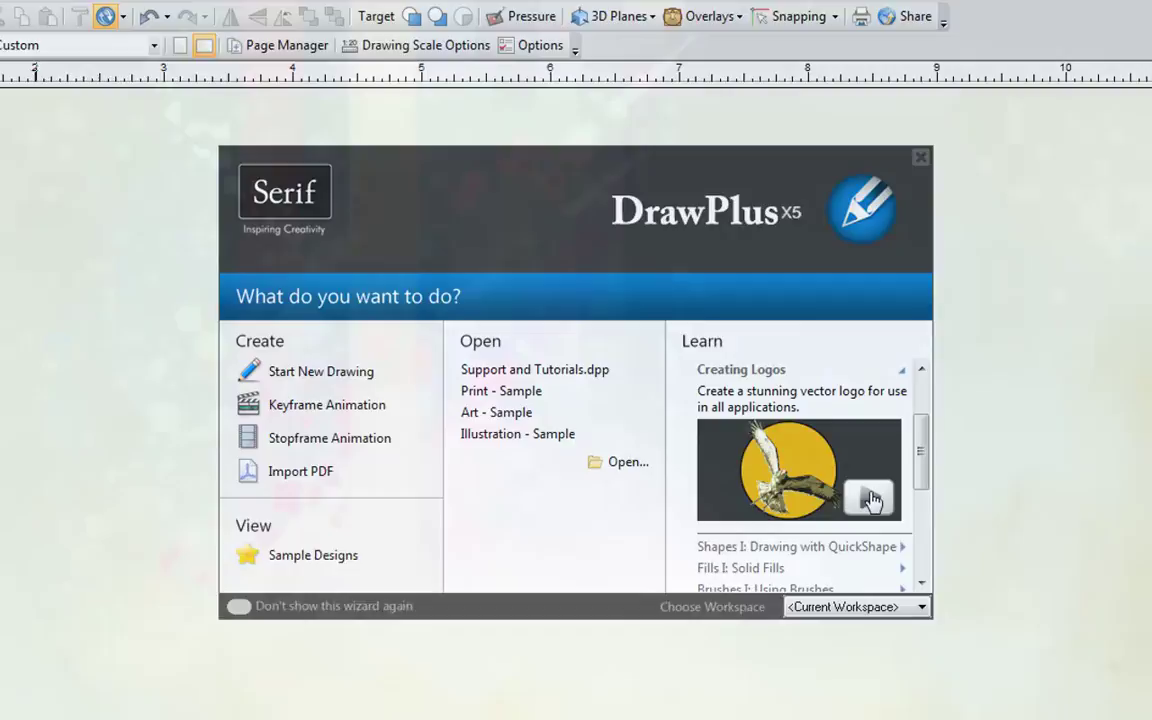